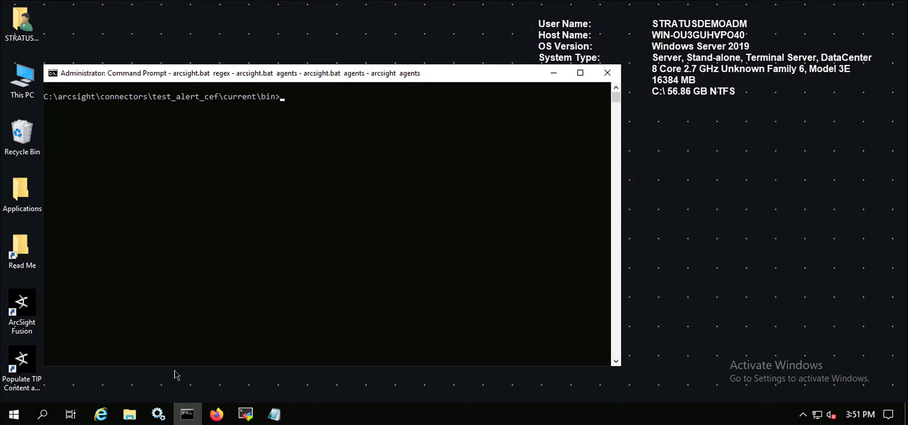
# Open sample-events.csv from the delimted-flex folder in Notepad++, examine its columns and delimiter, and close the editor.
pyautogui.moveTo(135, 420)
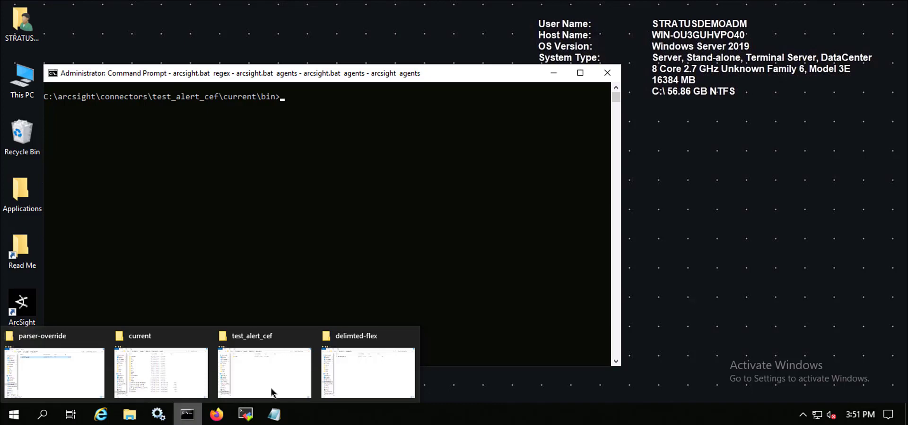
pyautogui.click(354, 374)
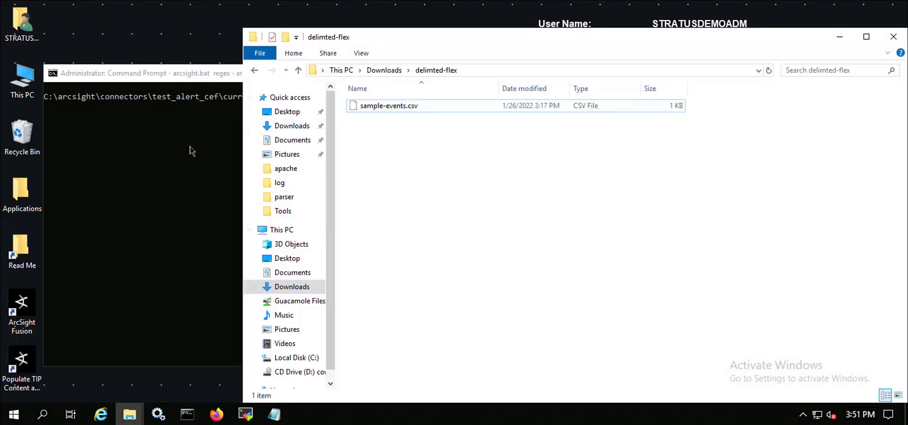
pyautogui.click(191, 151)
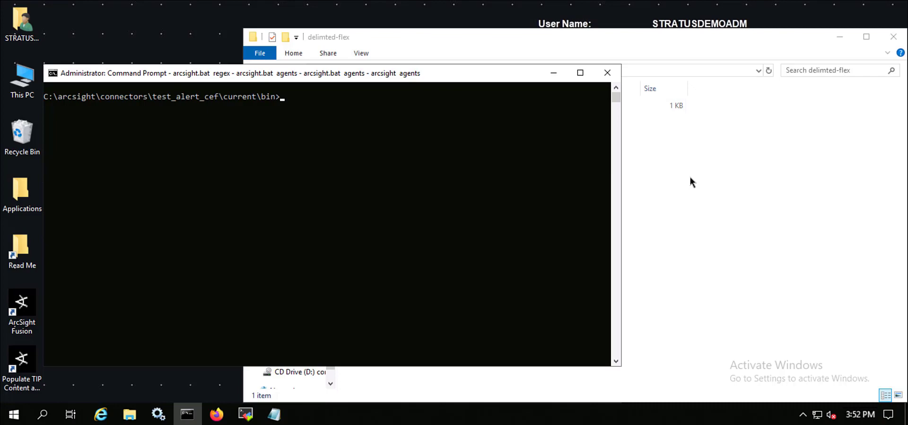
pyautogui.click(691, 178)
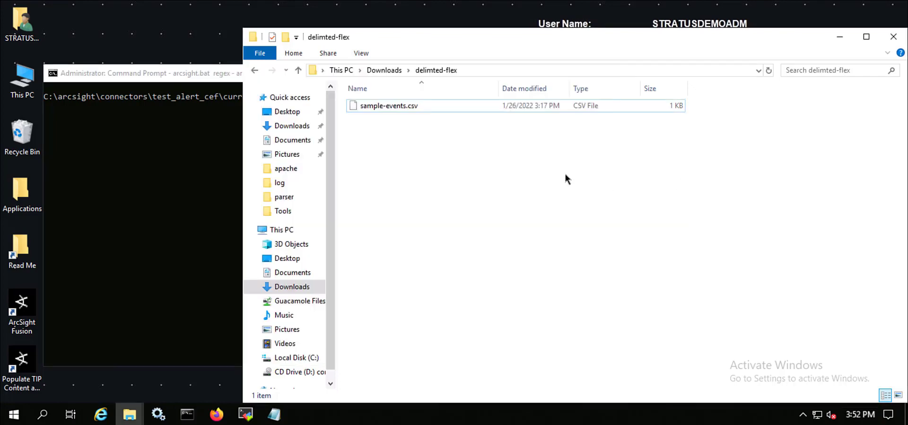
pyautogui.click(410, 107)
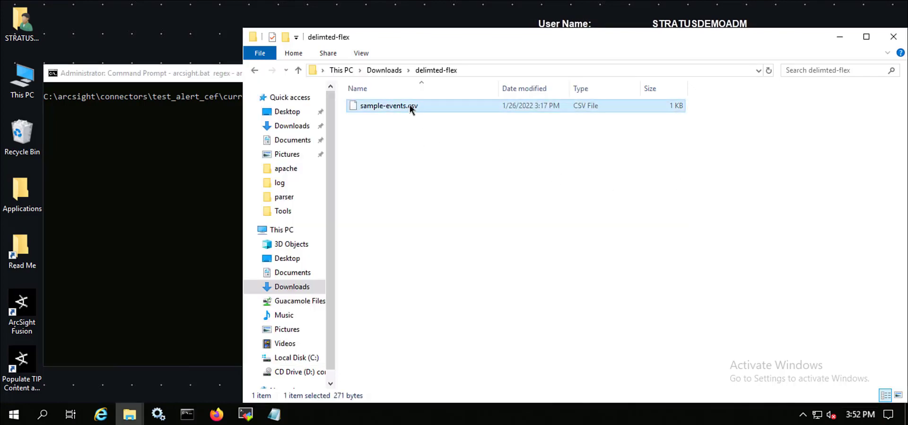
pyautogui.rightClick(410, 106)
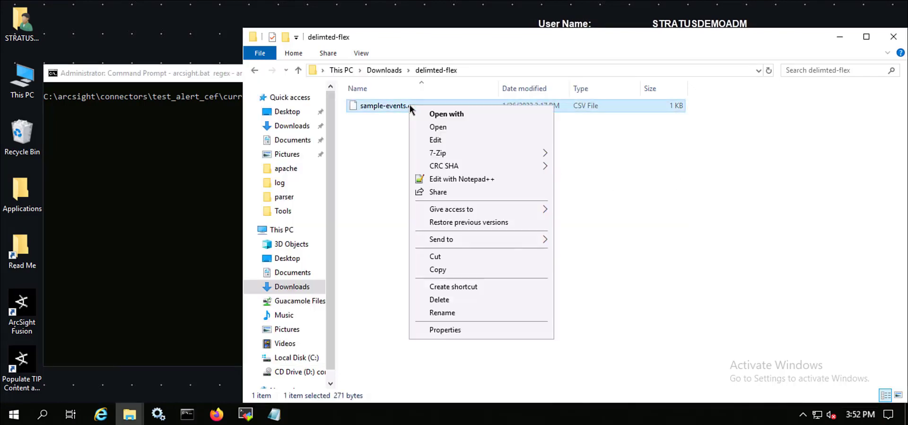
pyautogui.click(460, 180)
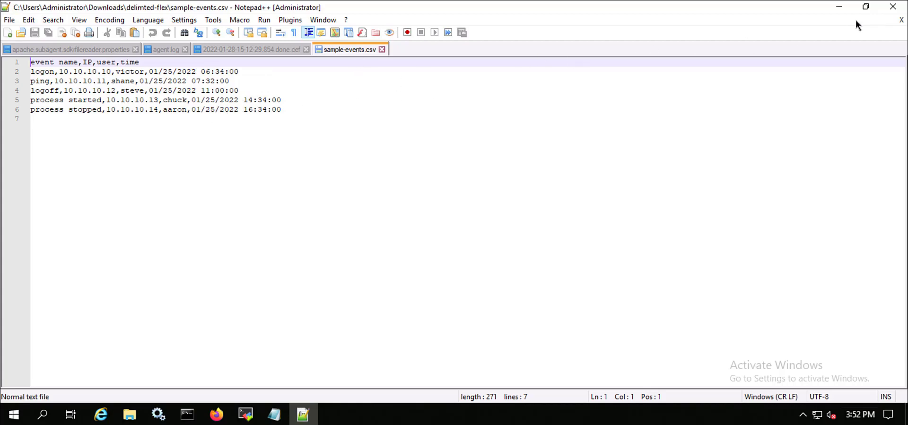
pyautogui.click(890, 13)
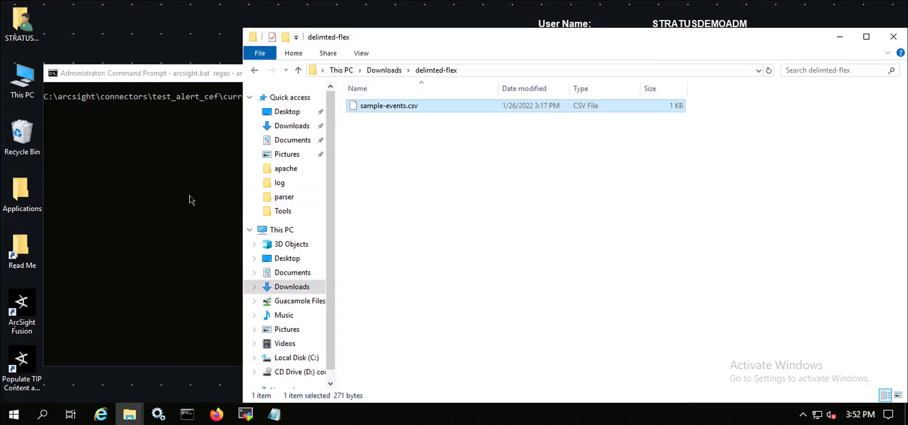
# Switch to the Command Prompt and launch the FlexAgent Creation Wizard with the command "arcsight agent flexagentwizard".
pyautogui.click(189, 199)
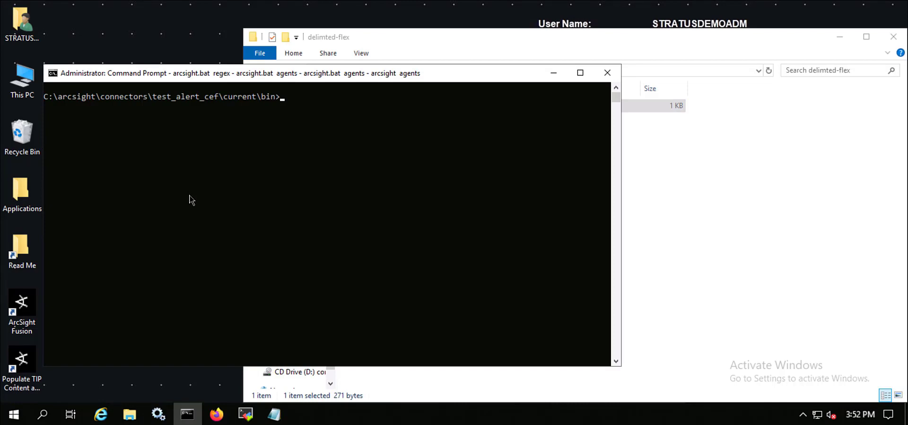
pyautogui.write('arcsight agent flex')
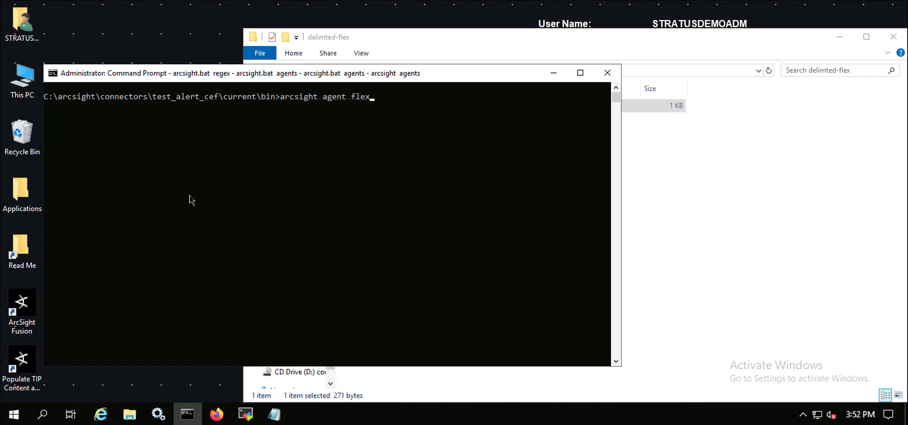
pyautogui.write('agentwizard')
pyautogui.press('Return')
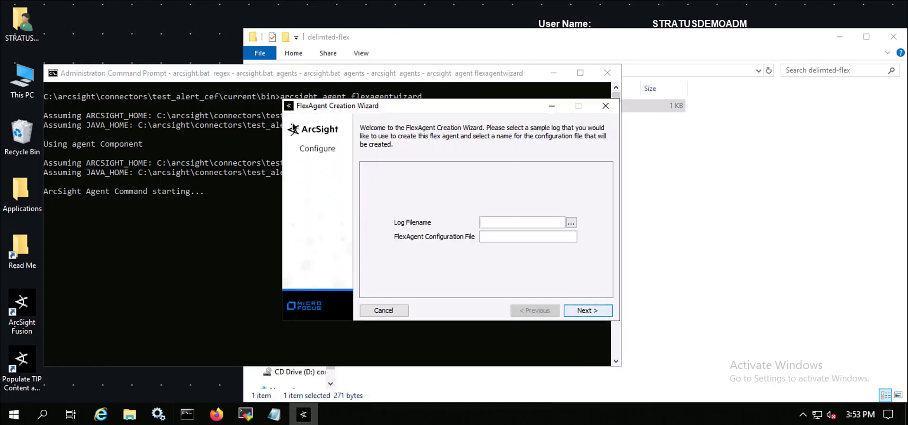
pyautogui.moveTo(388, 106); pyautogui.dragTo(285, 87)
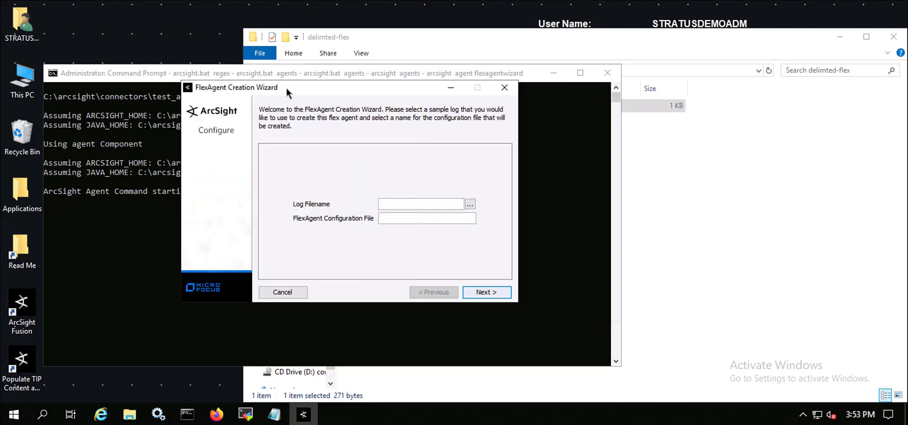
# Choose sample-events.csv from the delimted-flex folder in Downloads as the wizard's sample log file.
pyautogui.click(692, 148)
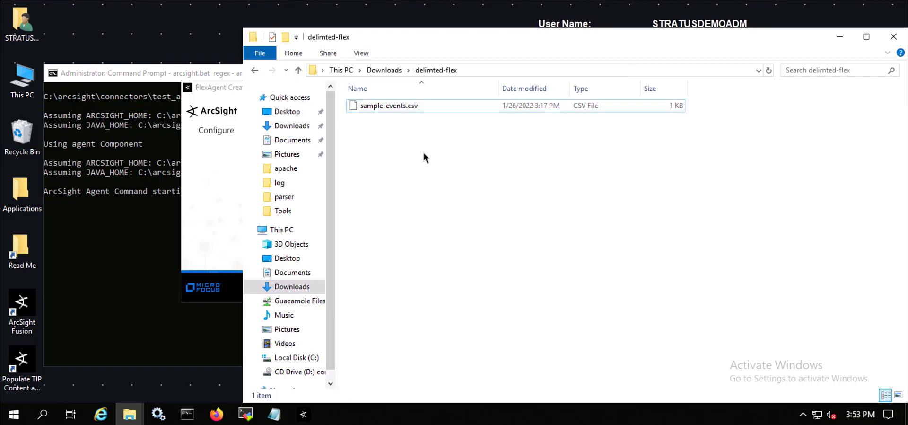
pyautogui.click(215, 181)
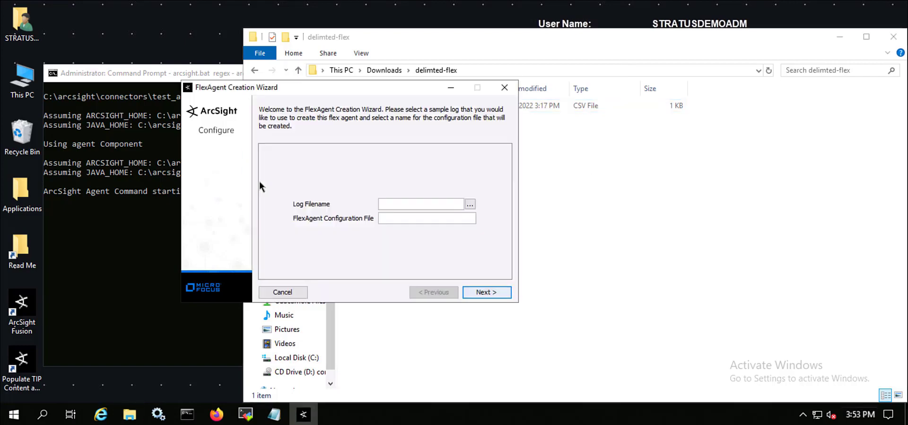
pyautogui.click(469, 204)
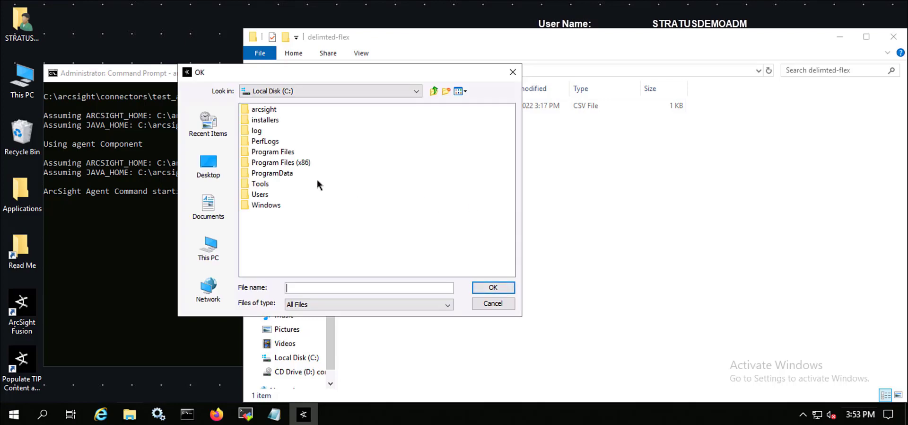
pyautogui.click(435, 90)
pyautogui.click(282, 142)
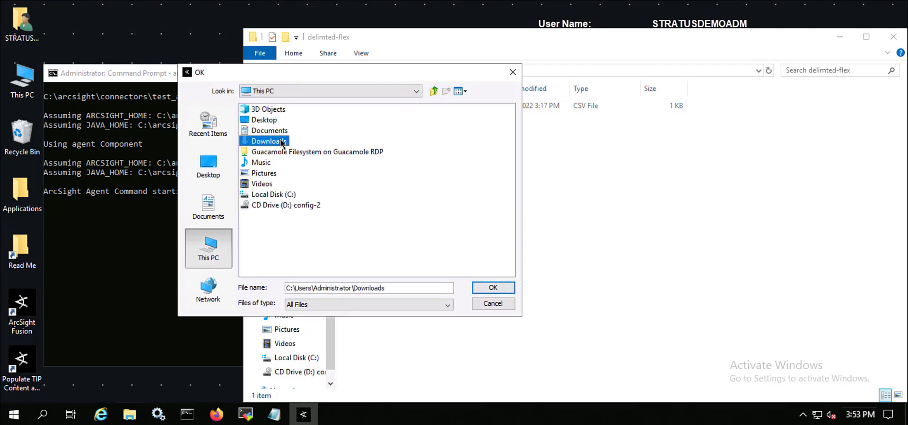
pyautogui.doubleClick(283, 141)
pyautogui.doubleClick(282, 120)
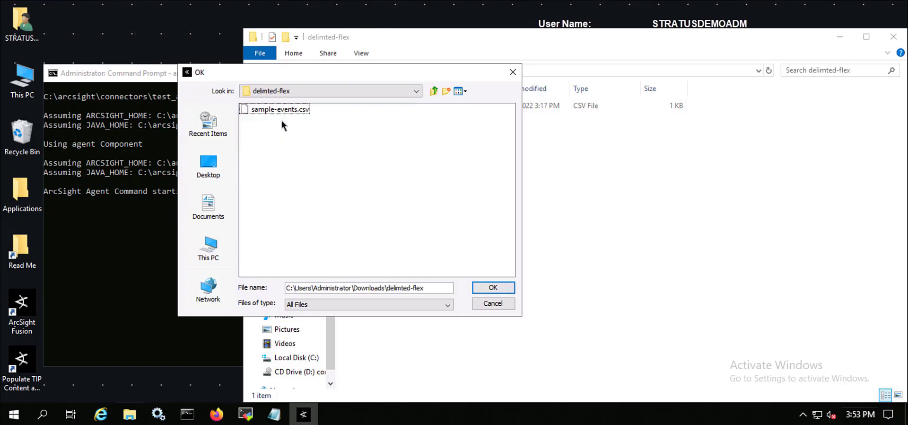
pyautogui.doubleClick(280, 109)
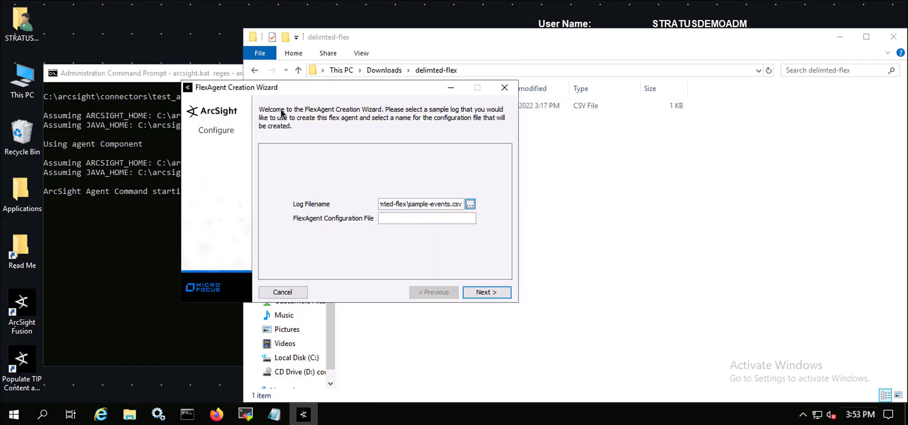
# Name the FlexAgent configuration file "sample-csv" and continue to the file format parameters.
pyautogui.click(411, 220)
pyautogui.write('sample-eve')
pyautogui.press('BackSpace')
pyautogui.press('BackSpace')
pyautogui.press('BackSpace')
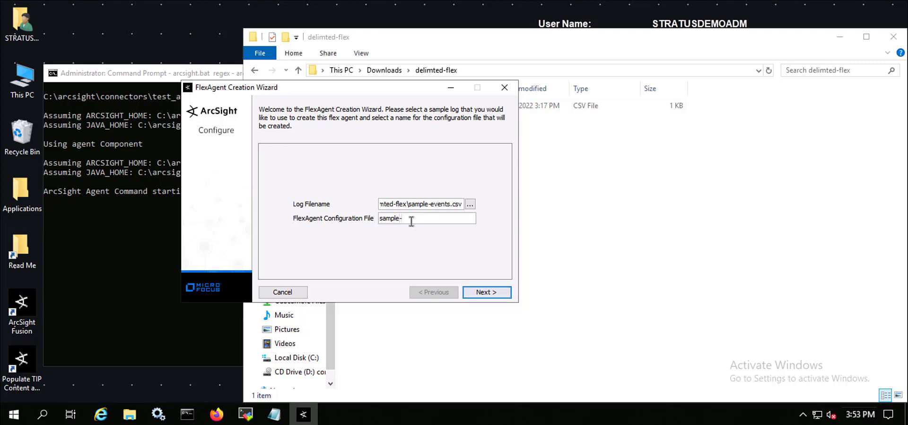
pyautogui.write('csv')
pyautogui.click(493, 293)
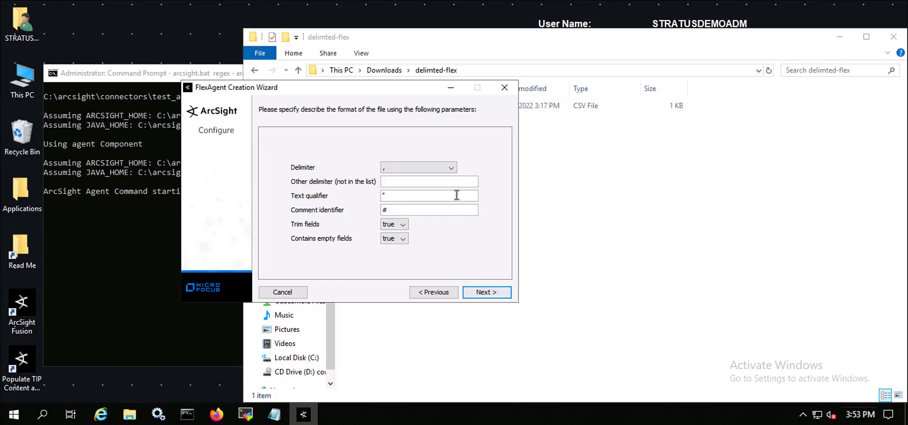
# Review the delimiter choices, keep the comma delimiter and default format parameters, and continue to the field mappings.
pyautogui.click(453, 168)
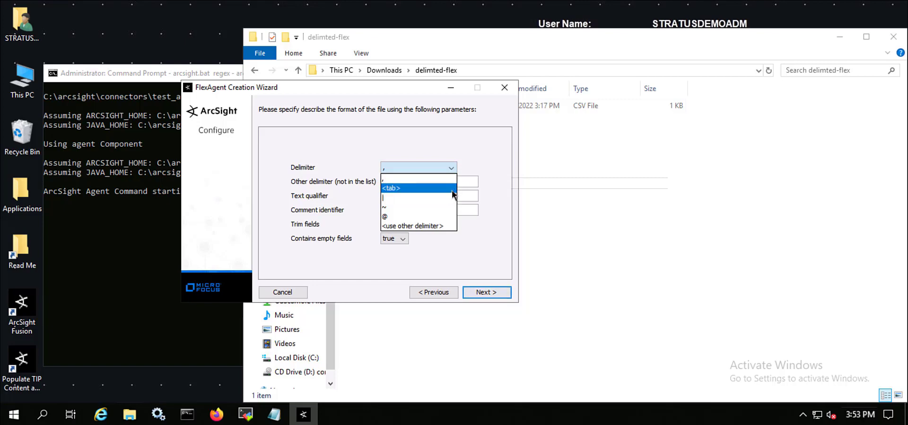
pyautogui.click(474, 168)
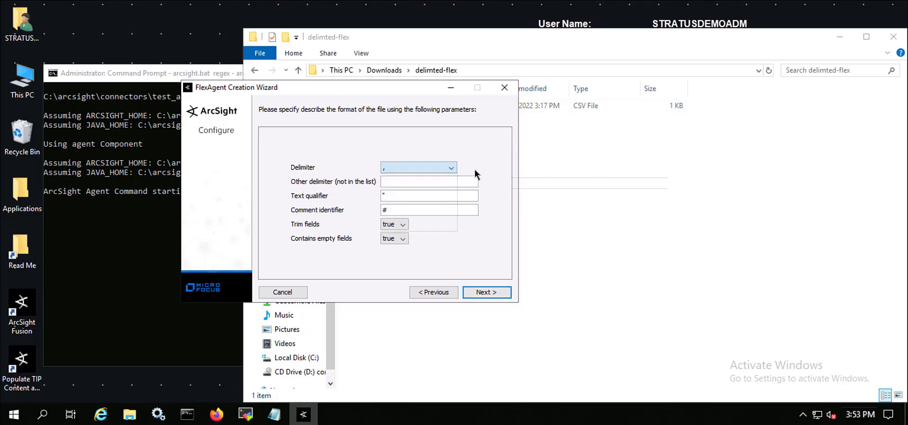
pyautogui.click(471, 191)
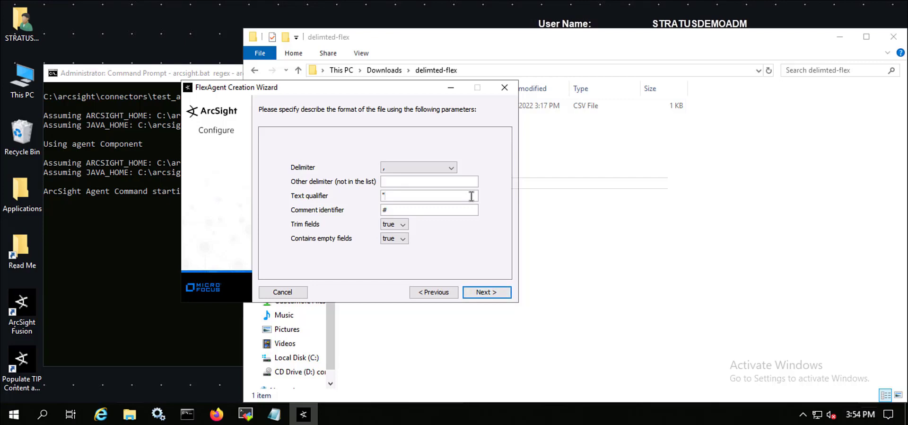
pyautogui.click(449, 209)
pyautogui.click(491, 293)
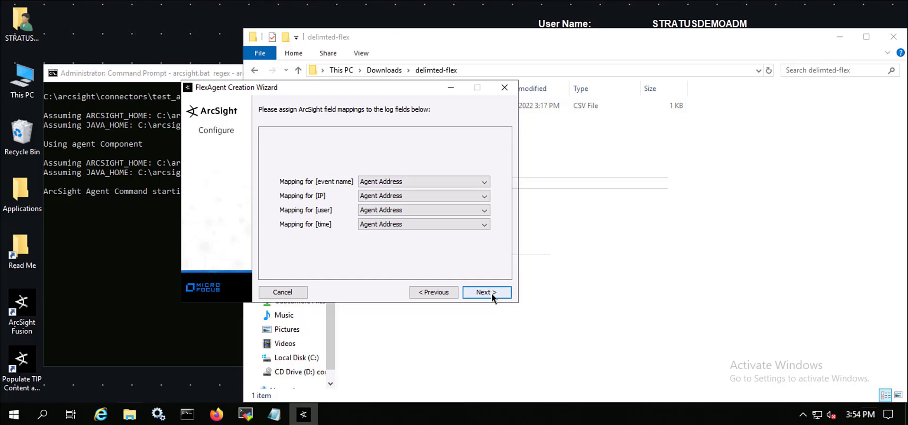
# Map the event name log field to Name and the IP log field to Destination Address.
pyautogui.click(484, 183)
pyautogui.moveTo(484, 204)
pyautogui.mouseDown()
pyautogui.moveTo(485, 249)
pyautogui.moveTo(483, 238)
pyautogui.mouseUp()
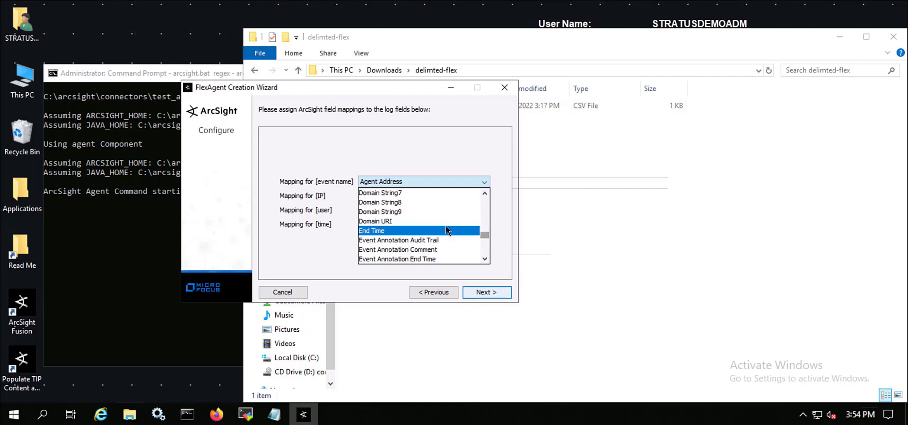
pyautogui.press('n')
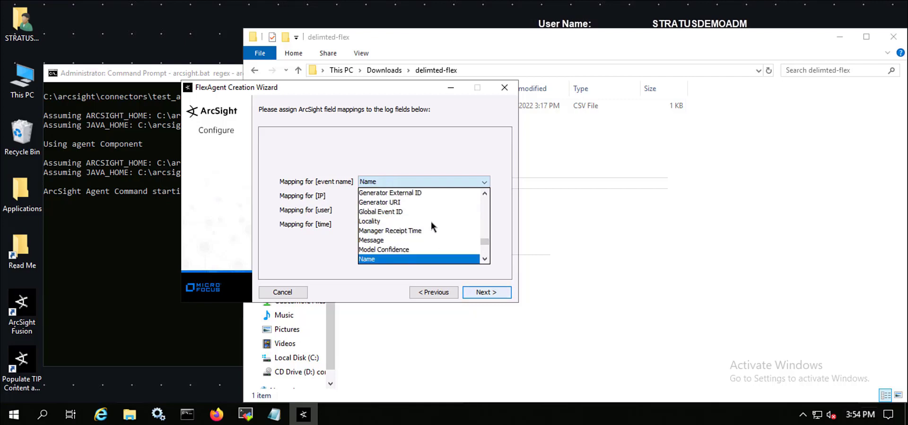
pyautogui.press('Return')
pyautogui.click(432, 195)
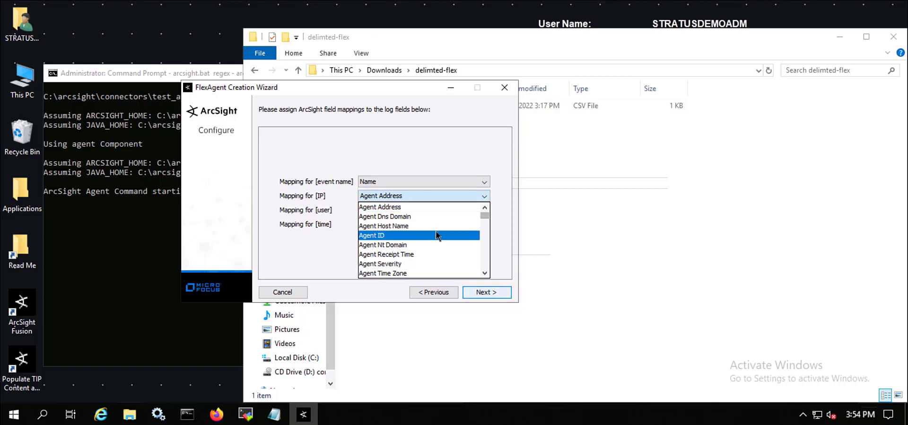
pyautogui.press('d')
pyautogui.press('Return')
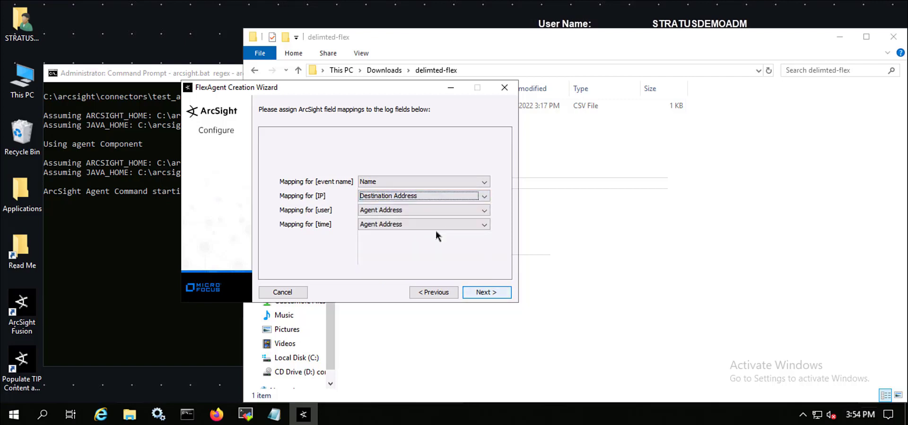
# Map the user log field to Destination User Name.
pyautogui.click(439, 211)
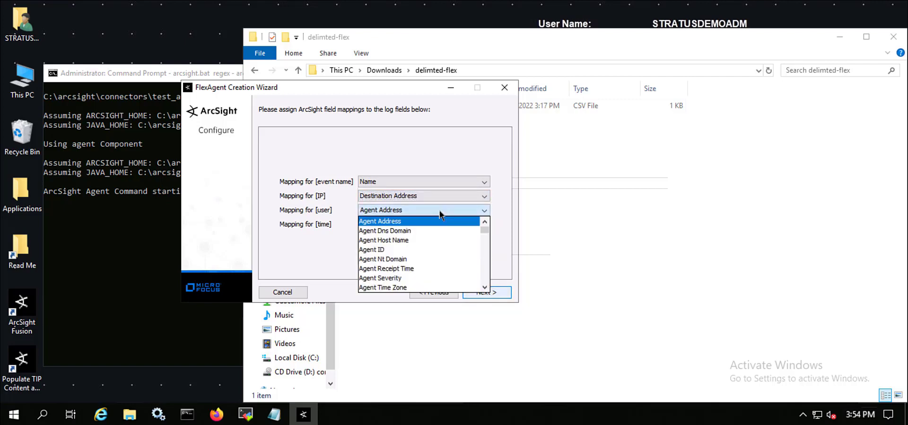
pyautogui.press('d')
pyautogui.press('Down')
pyautogui.press('Down')
pyautogui.press('Down')
pyautogui.press('Down')
pyautogui.press('Down')
pyautogui.press('Down')
pyautogui.press('Down')
pyautogui.press('Down')
pyautogui.press('Down')
pyautogui.press('Down')
pyautogui.press('Down')
pyautogui.press('Down')
pyautogui.press('Down')
pyautogui.press('Down')
pyautogui.press('Down')
pyautogui.press('Down')
pyautogui.press('Down')
pyautogui.press('Down')
pyautogui.press('Down')
pyautogui.press('Down')
pyautogui.press('Up')
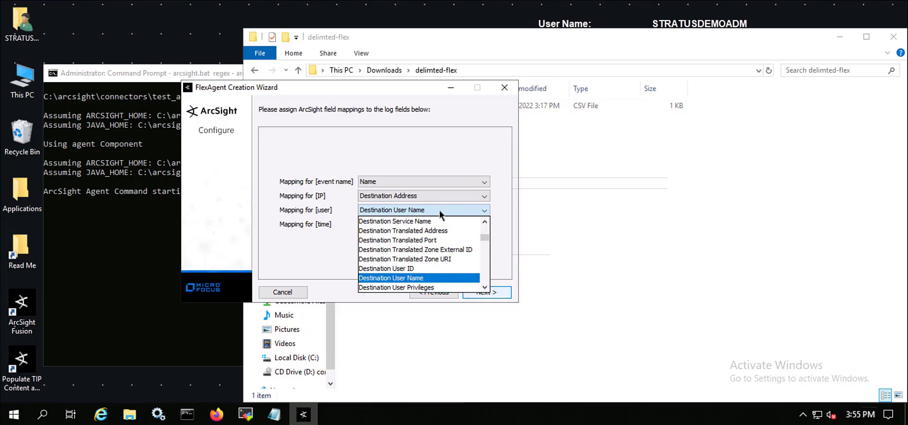
pyautogui.press('Return')
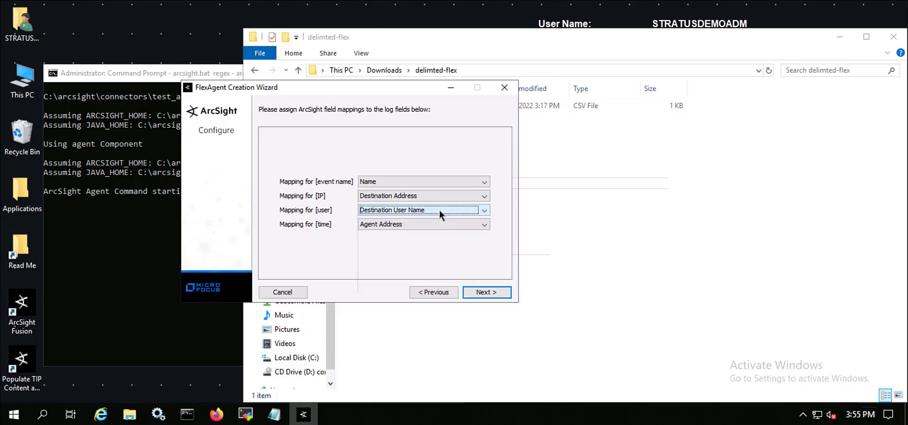
# Map the time log field to End Time and continue to the date format settings.
pyautogui.click(464, 225)
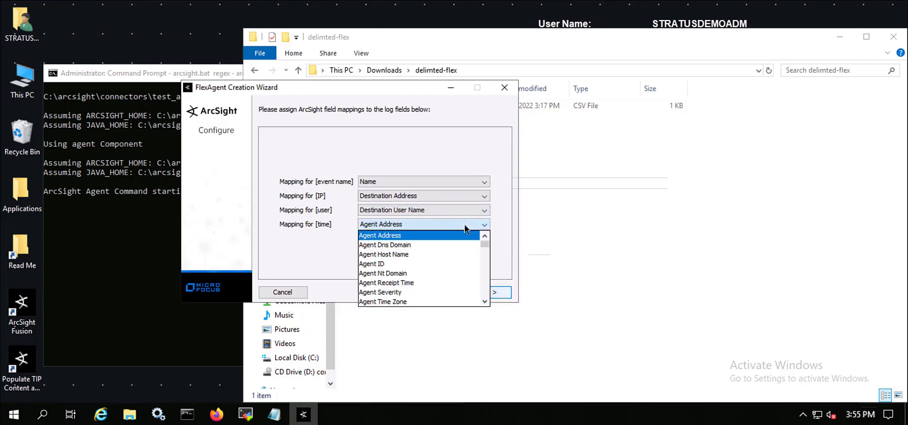
pyautogui.press('e')
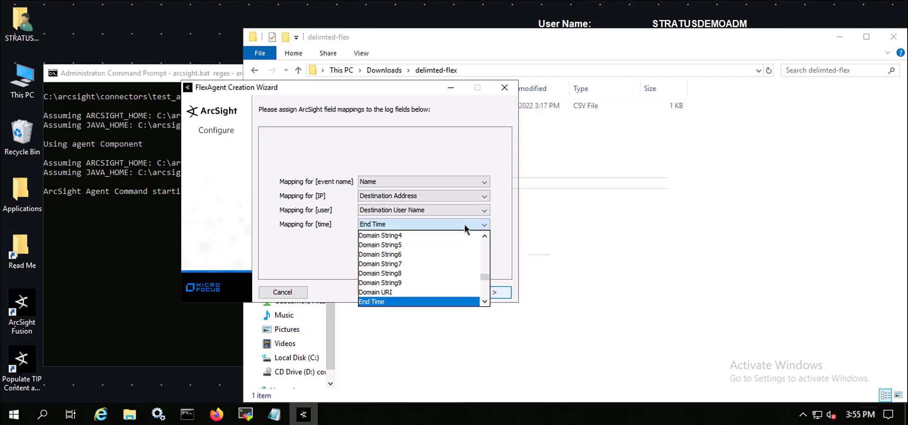
pyautogui.click(465, 224)
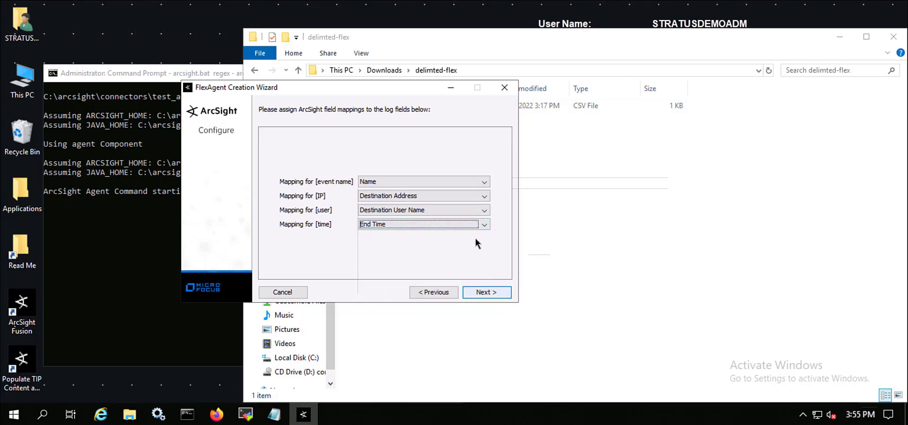
pyautogui.click(498, 293)
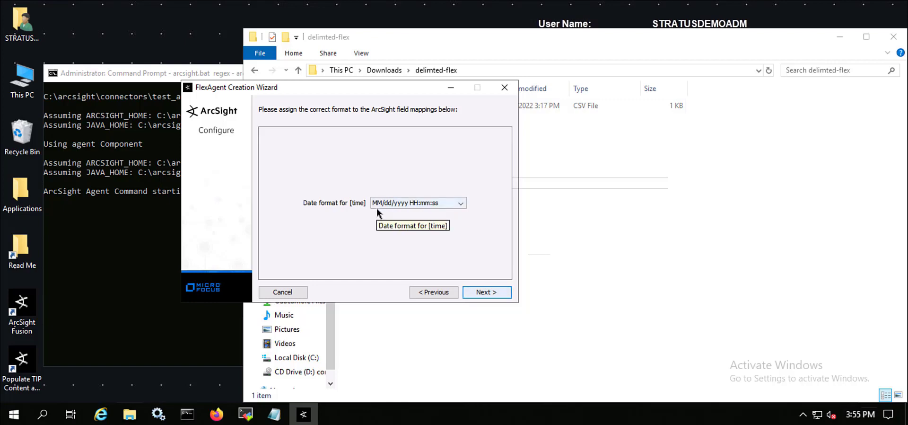
# Accept the MM/dd/yyyy HH:mm:ss time format, set the device vendor to unknown and product to "sample product", and continue.
pyautogui.click(500, 293)
pyautogui.click(416, 196)
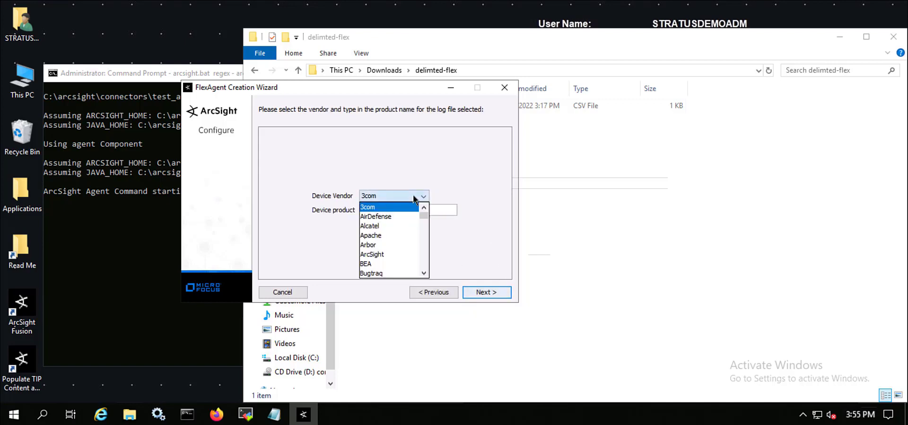
pyautogui.moveTo(426, 219); pyautogui.dragTo(425, 274)
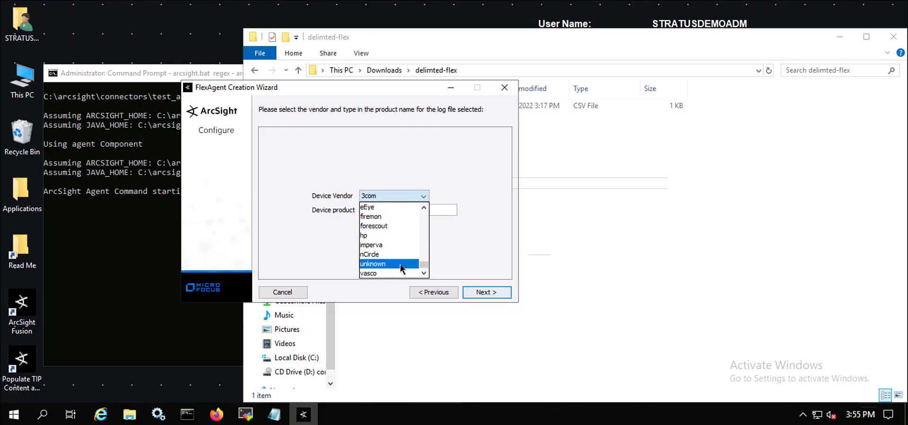
pyautogui.click(400, 263)
pyautogui.click(420, 208)
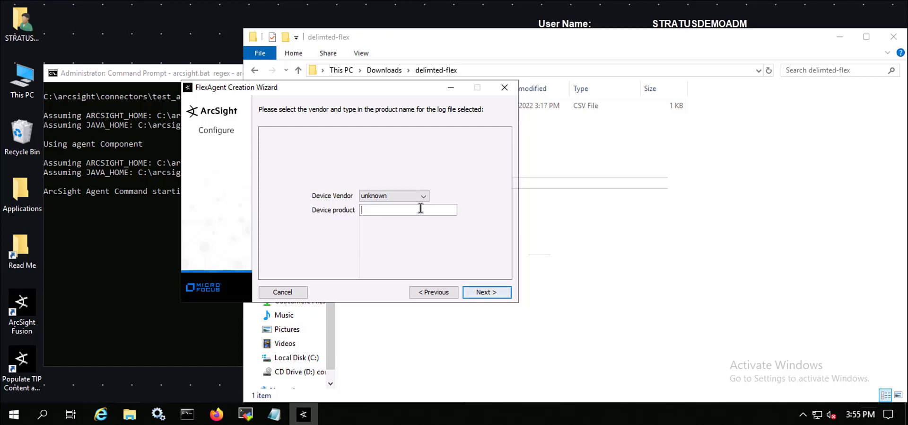
pyautogui.write('sample product')
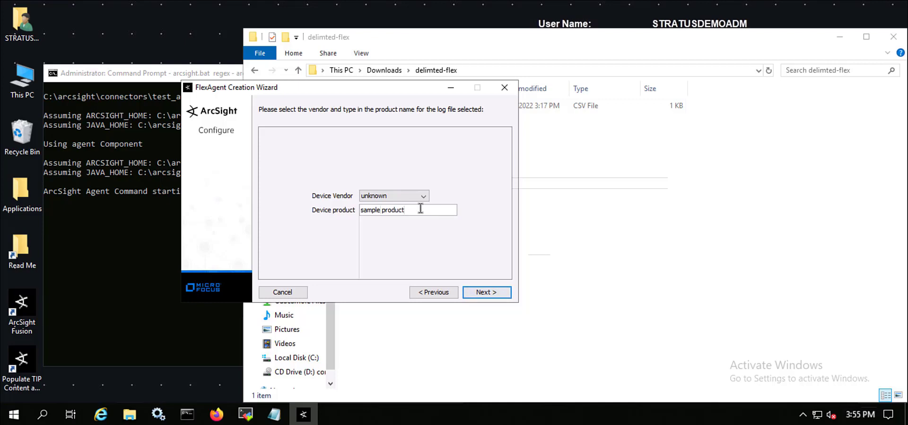
pyautogui.click(487, 292)
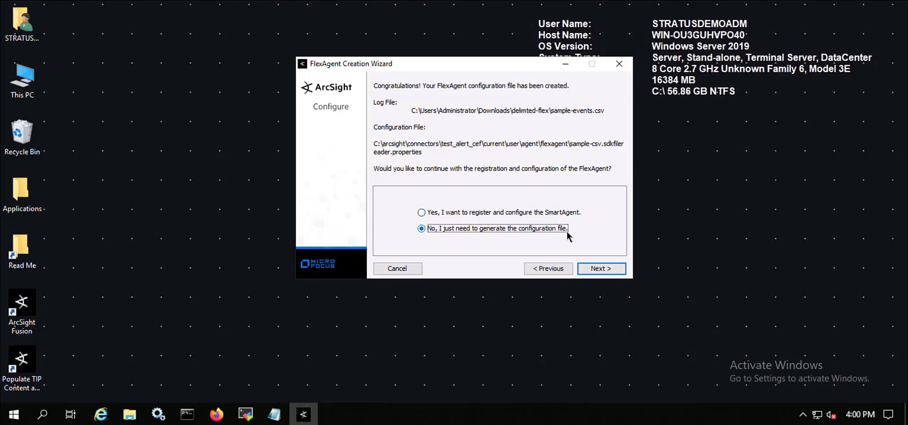
# Generate only the configuration file without registering the SmartAgent, and finish the FlexAgent Creation Wizard.
pyautogui.click(605, 273)
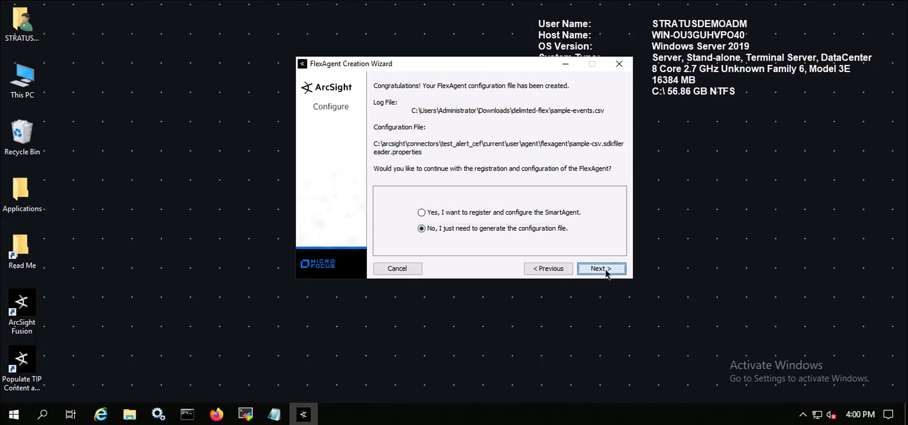
pyautogui.click(605, 272)
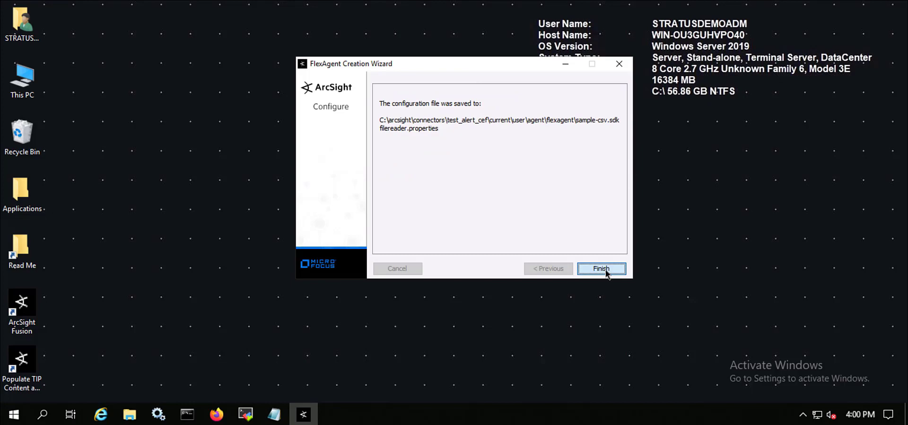
pyautogui.click(605, 269)
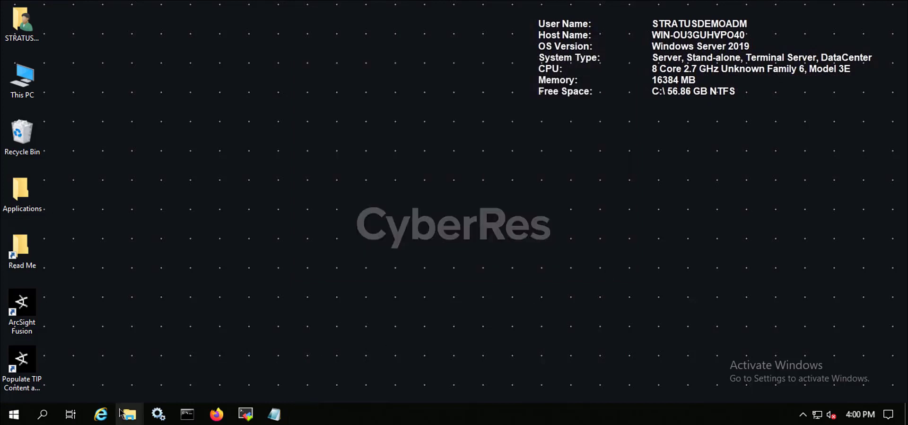
# Switch to File Explorer and open the user\agent\flexagent folder inside test_alert_cef\current.
pyautogui.moveTo(126, 419)
pyautogui.click(164, 368)
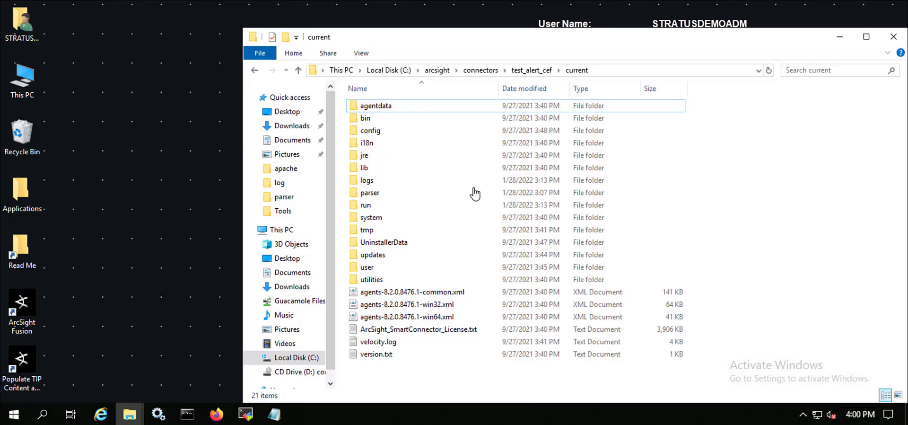
pyautogui.doubleClick(390, 266)
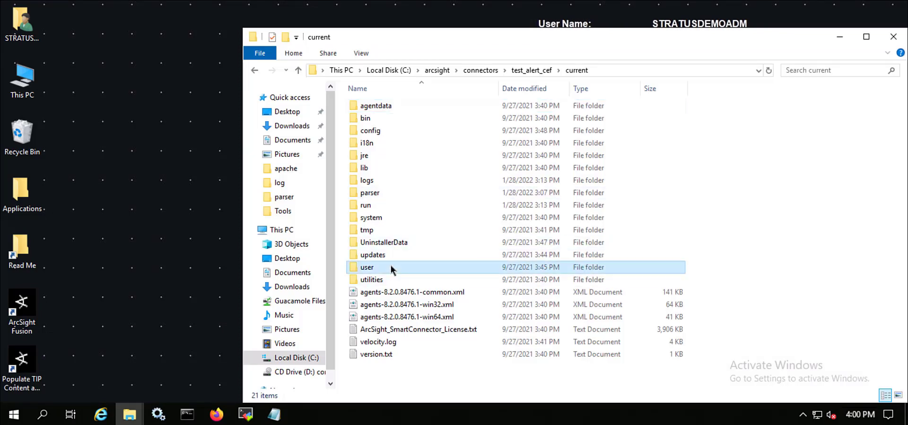
pyautogui.moveTo(480, 38); pyautogui.dragTo(365, 22)
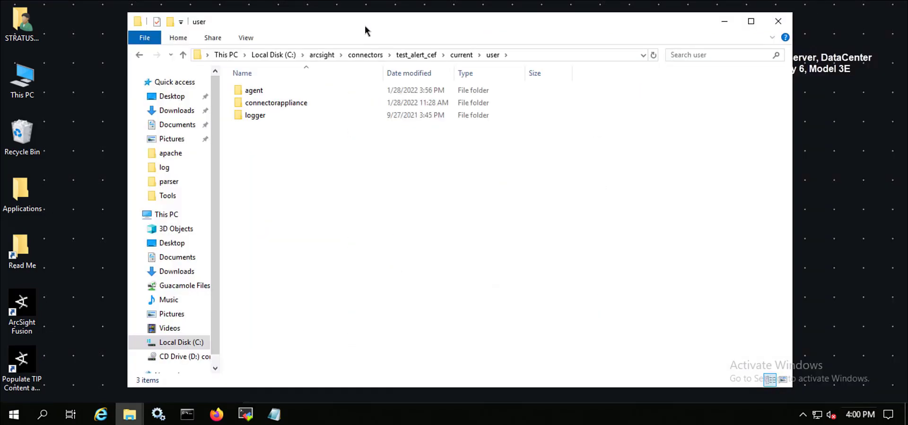
pyautogui.doubleClick(264, 91)
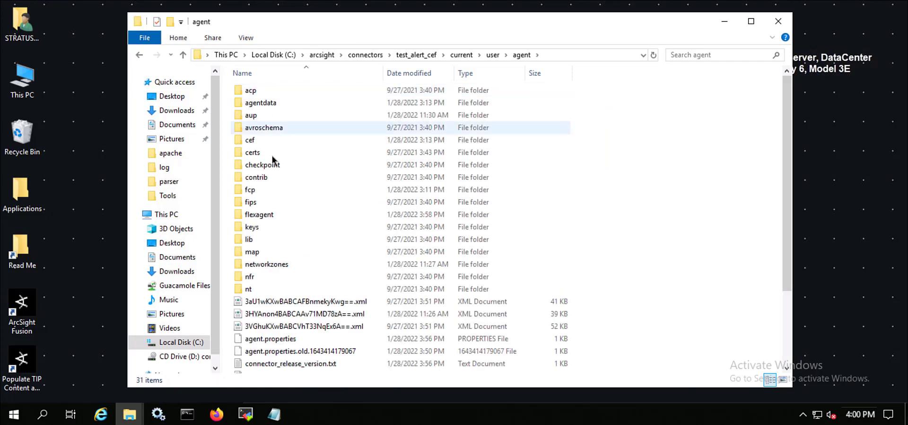
pyautogui.doubleClick(276, 214)
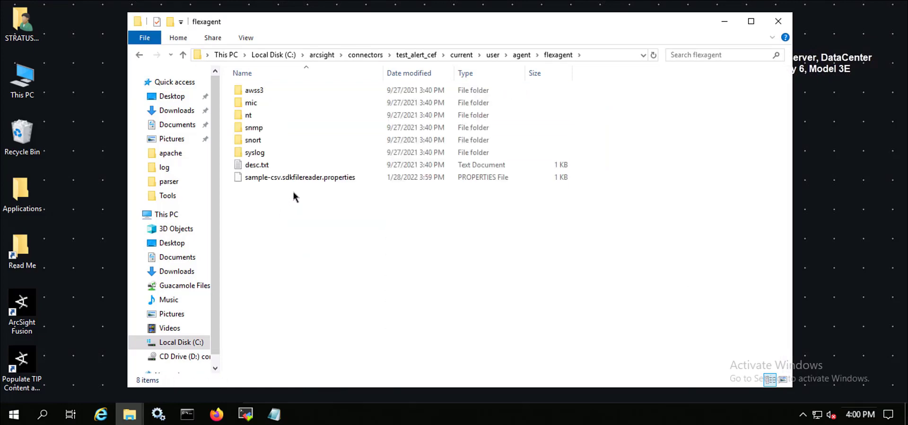
# Open sample-csv.sdkfilereader.properties for editing in Notepad++.
pyautogui.click(301, 179)
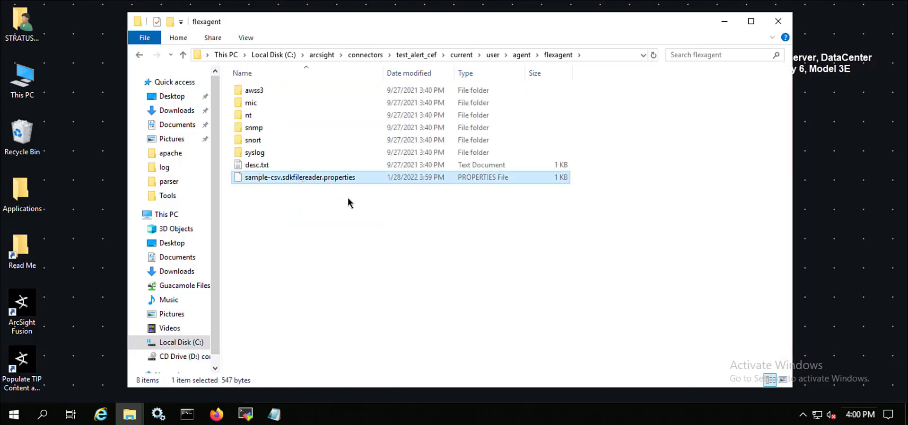
pyautogui.rightClick(342, 178)
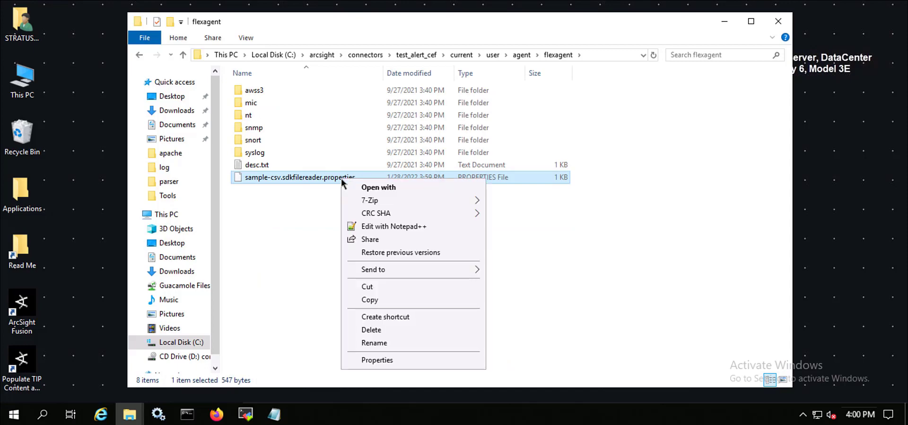
pyautogui.click(371, 226)
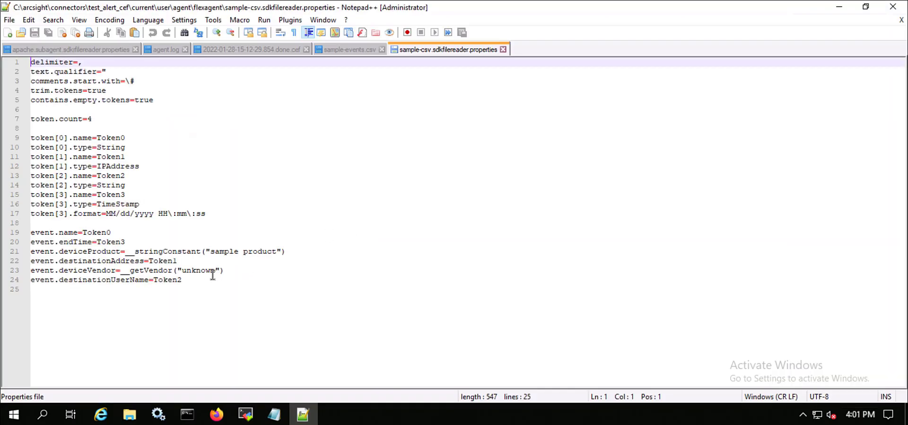
# Change the event.deviceVendor value to "sample vendor", save the properties file, and close the editor.
pyautogui.moveTo(220, 270); pyautogui.dragTo(184, 274)
pyautogui.click(299, 292)
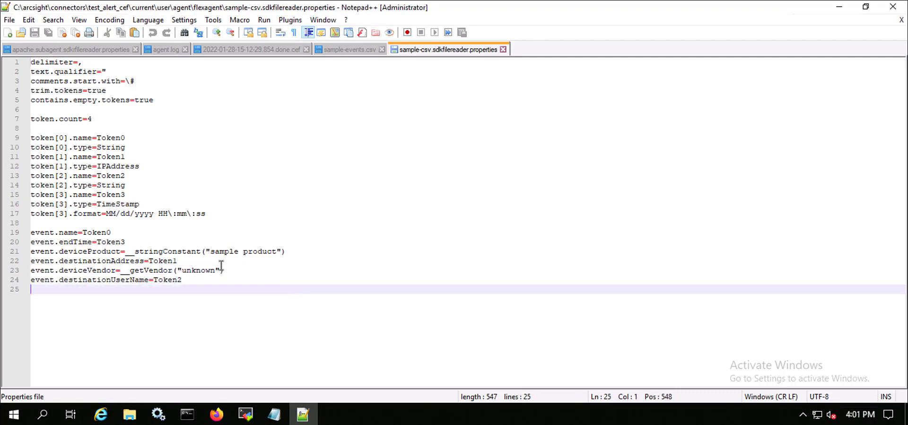
pyautogui.moveTo(215, 270); pyautogui.dragTo(182, 272)
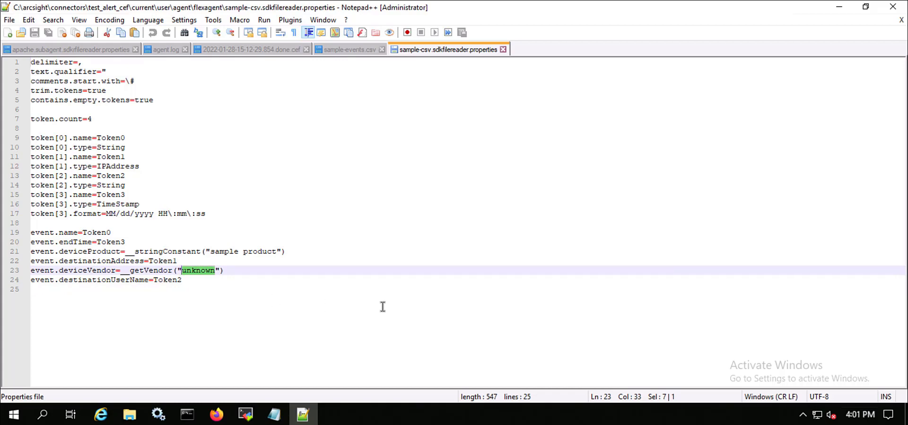
pyautogui.write('sample ve')
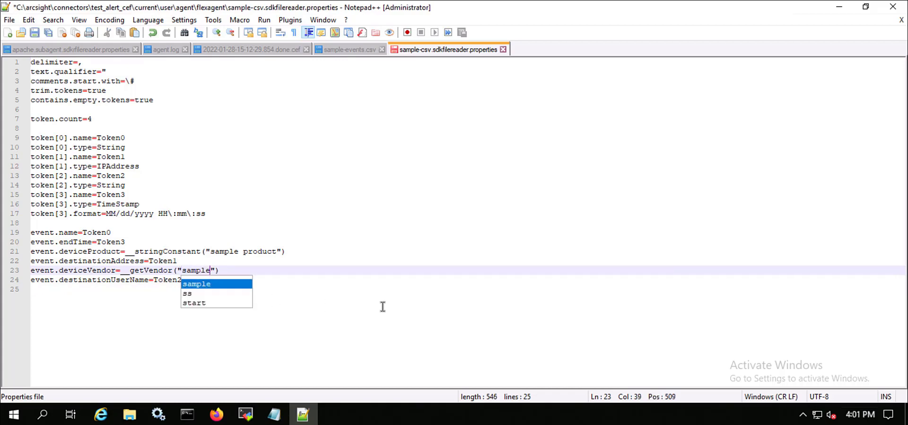
pyautogui.write('ndor')
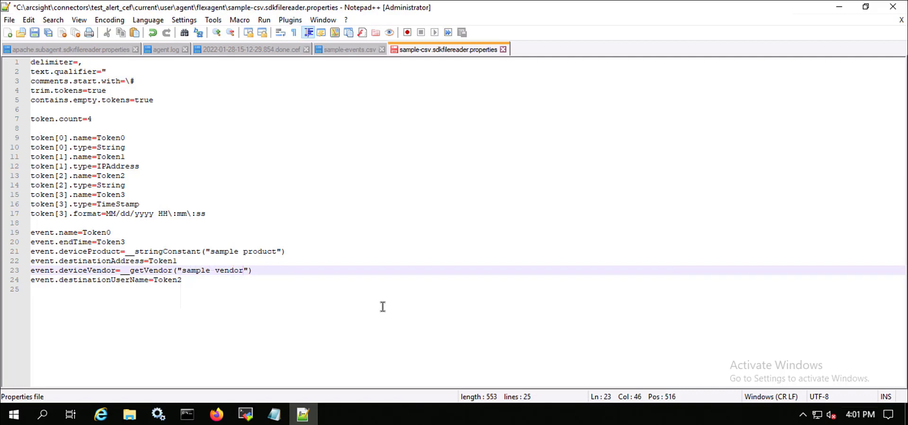
pyautogui.click(34, 33)
pyautogui.click(897, 9)
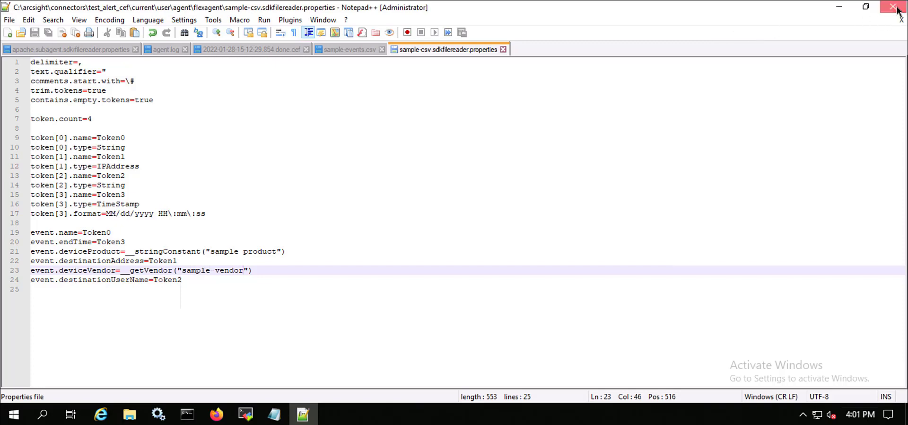
pyautogui.click(897, 9)
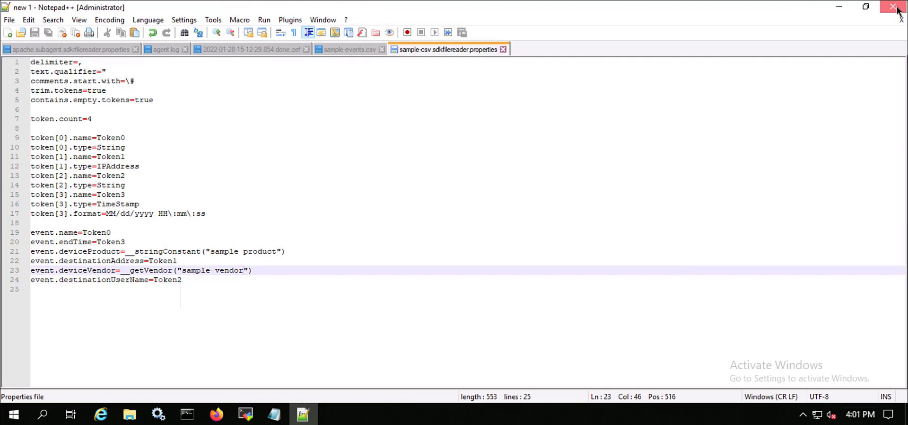
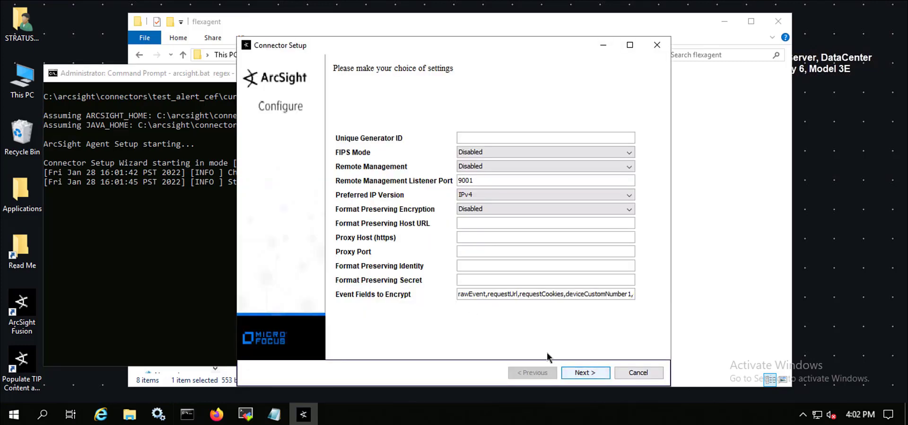
# Keep the default connector settings, continue without a unique Generator ID, and proceed to the connector type selection.
pyautogui.click(595, 377)
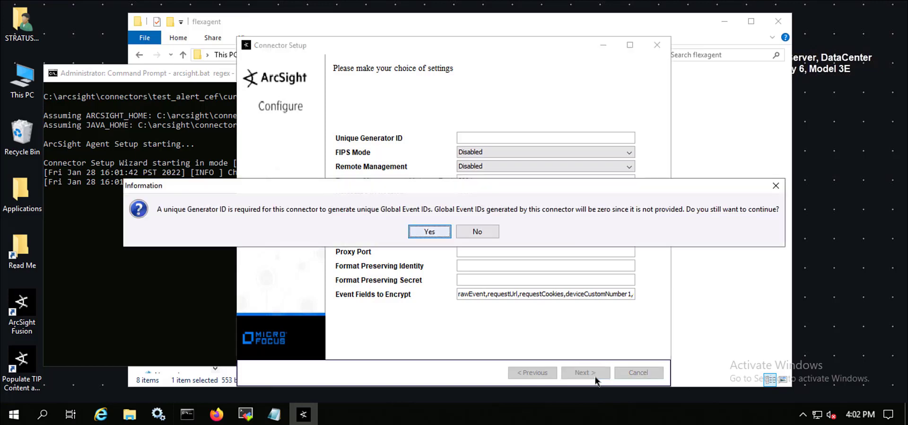
pyautogui.click(428, 232)
pyautogui.click(589, 373)
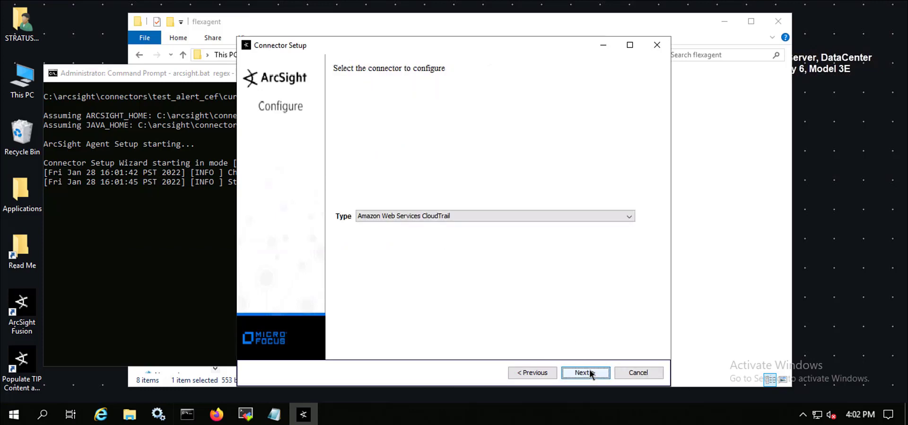
# Select ArcSight FlexConnector Multiple Folder File as the connector type and keep Log Unparsed Events at false.
pyautogui.click(598, 217)
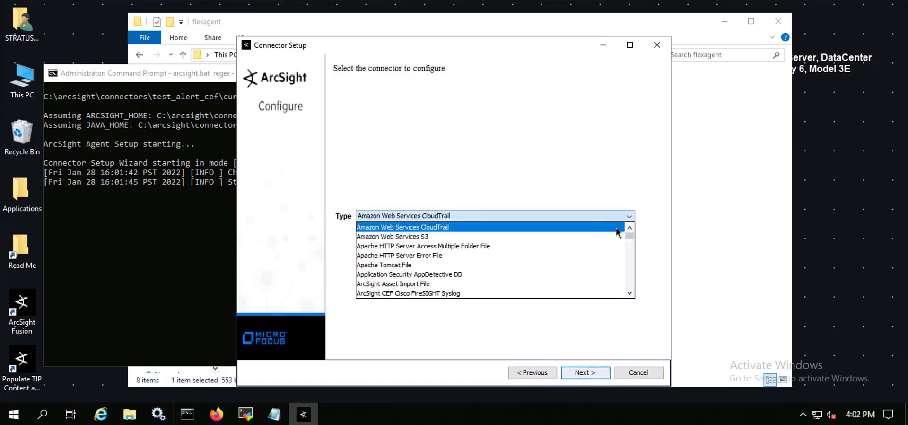
pyautogui.moveTo(633, 234); pyautogui.dragTo(633, 246)
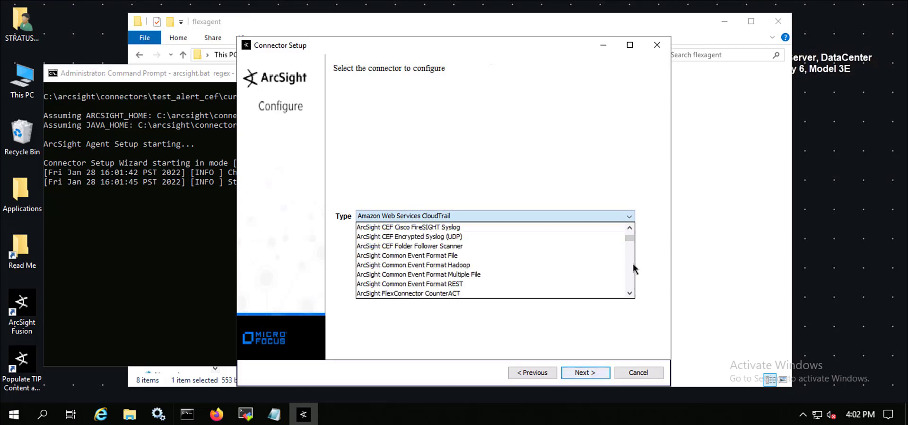
pyautogui.click(629, 293)
pyautogui.doubleClick(630, 293)
pyautogui.doubleClick(630, 294)
pyautogui.doubleClick(629, 294)
pyautogui.doubleClick(629, 293)
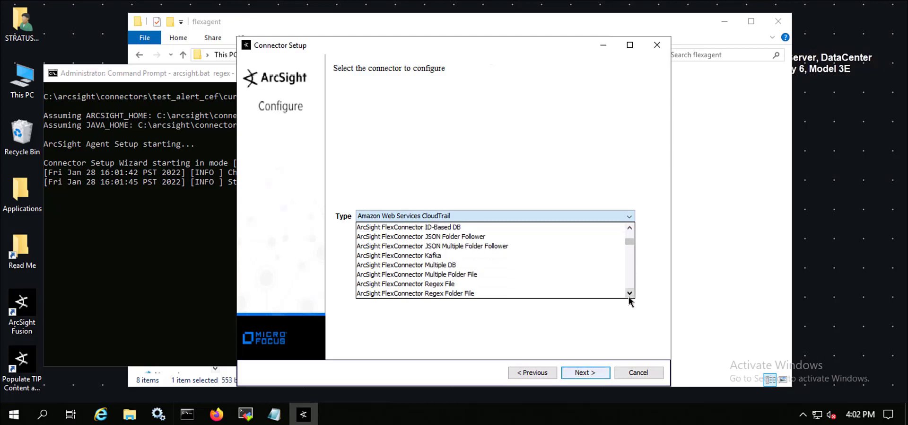
pyautogui.click(556, 275)
pyautogui.click(586, 372)
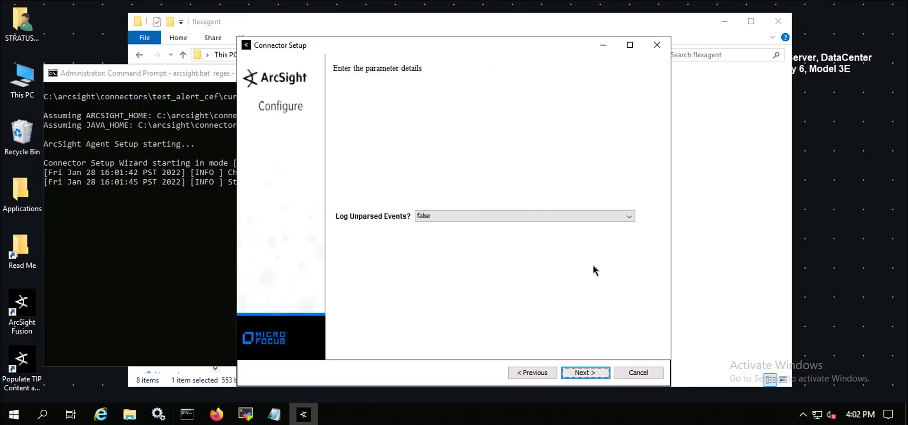
pyautogui.click(586, 372)
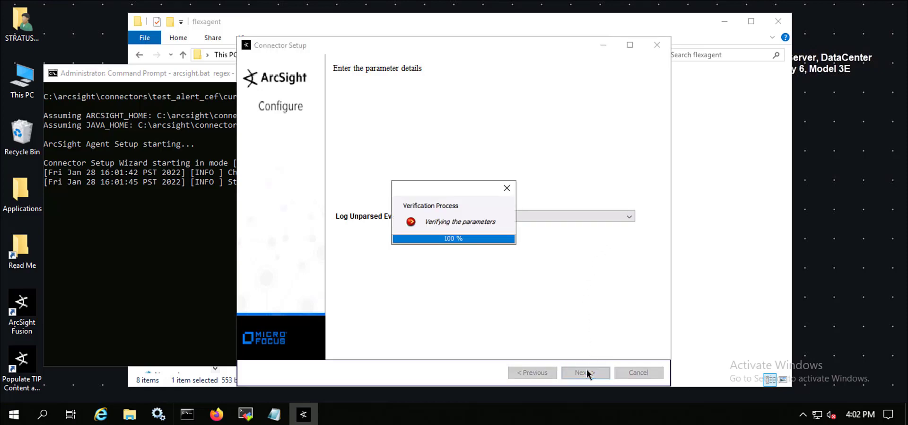
# Add an empty device row, switch to File Explorer, and copy the path of the delimted-flex folder in Downloads.
pyautogui.click(433, 344)
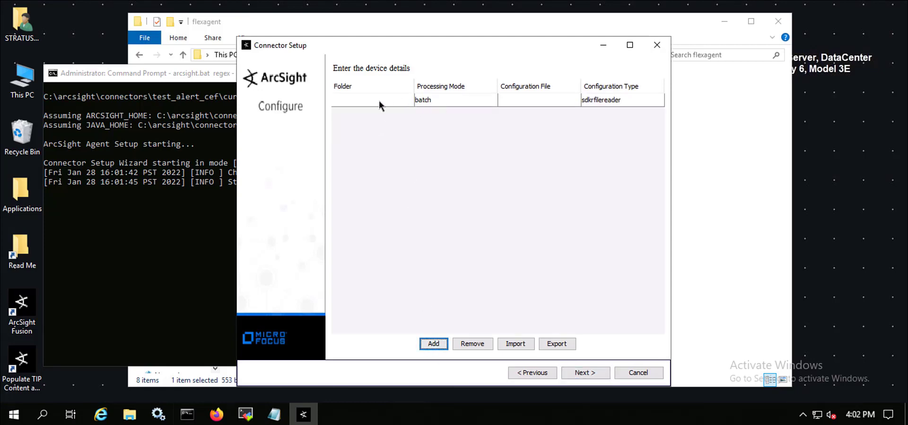
pyautogui.click(291, 32)
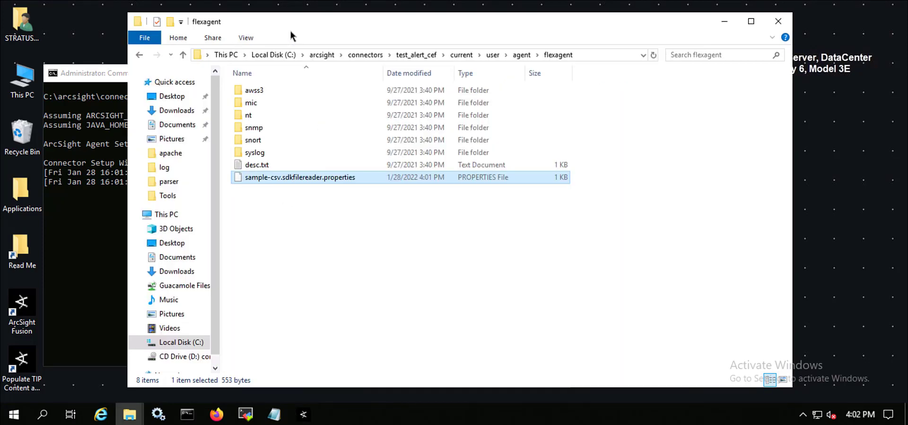
pyautogui.click(129, 414)
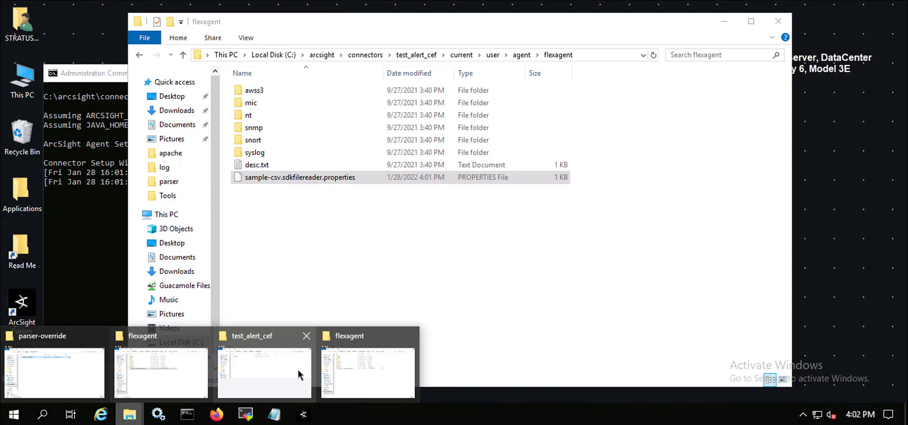
pyautogui.click(353, 356)
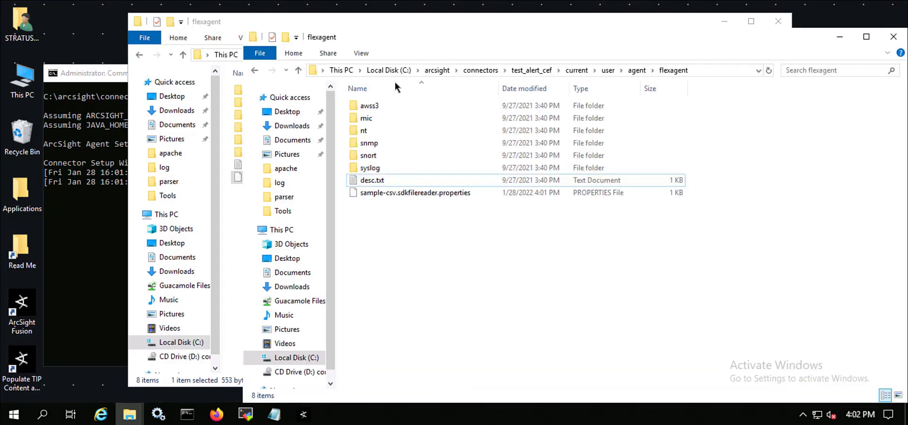
pyautogui.click(286, 125)
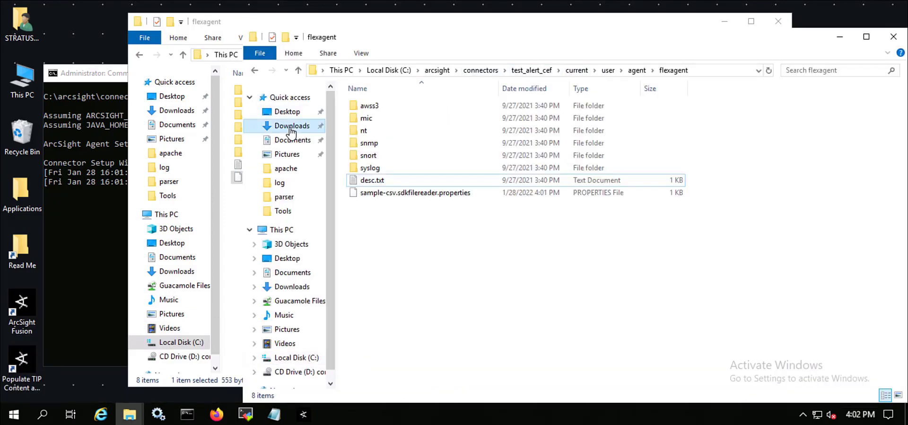
pyautogui.click(404, 122)
pyautogui.doubleClick(403, 122)
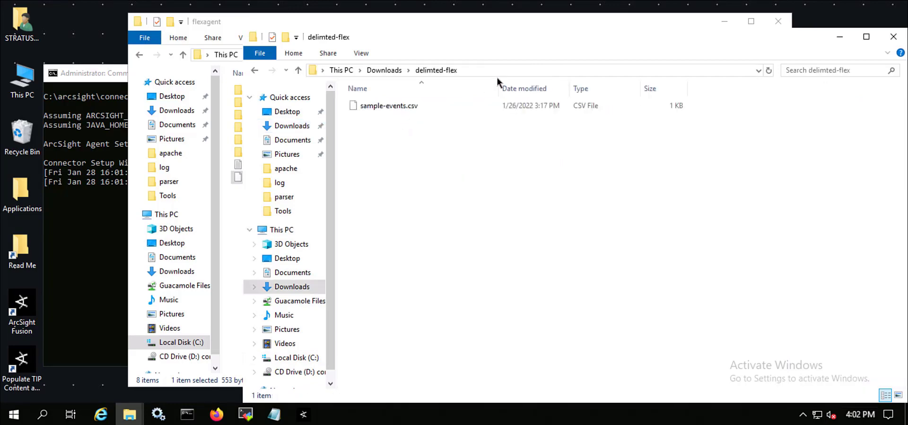
pyautogui.click(526, 72)
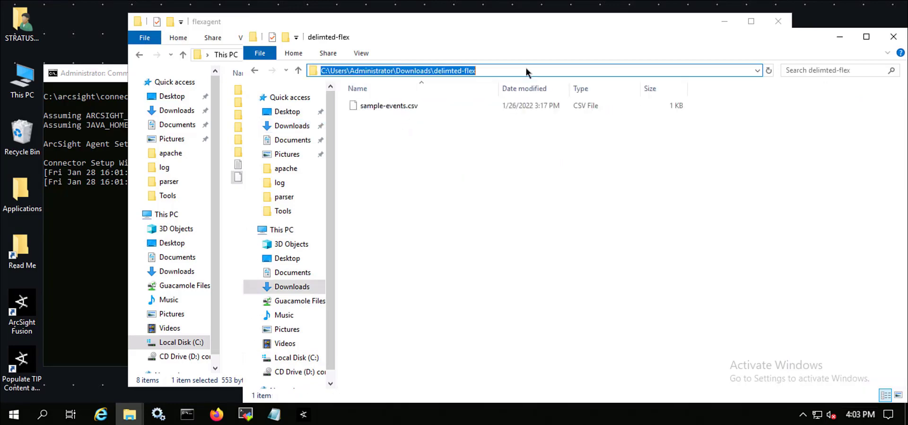
pyautogui.click(837, 36)
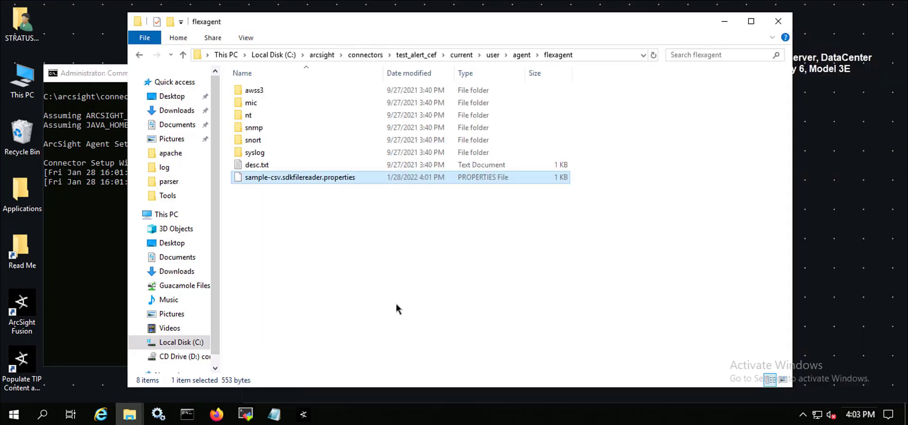
# Return to Connector Setup and set the device row's Folder to C:\Users\Administrator\Downloads\delimted-flex.
pyautogui.click(303, 414)
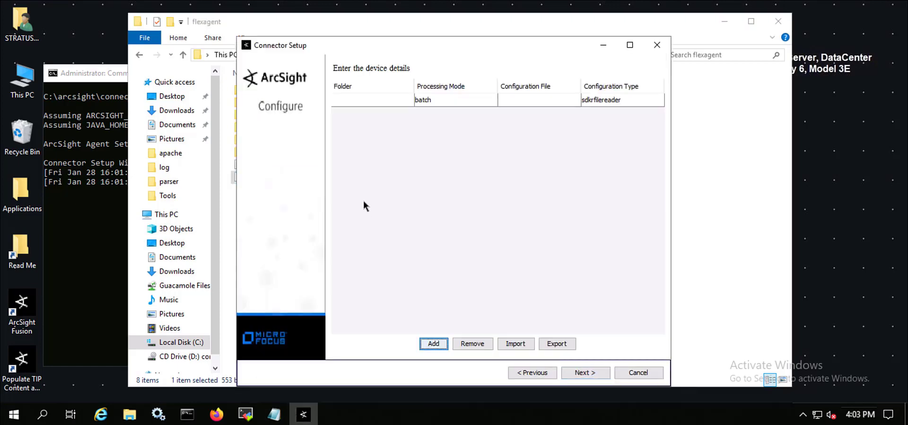
pyautogui.click(376, 97)
pyautogui.click(376, 98)
pyautogui.hotkey('ctrl', 'v')
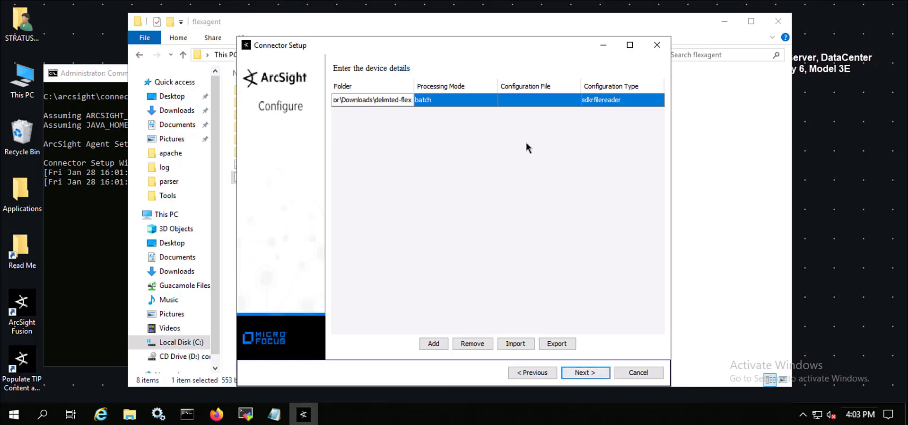
pyautogui.click(534, 101)
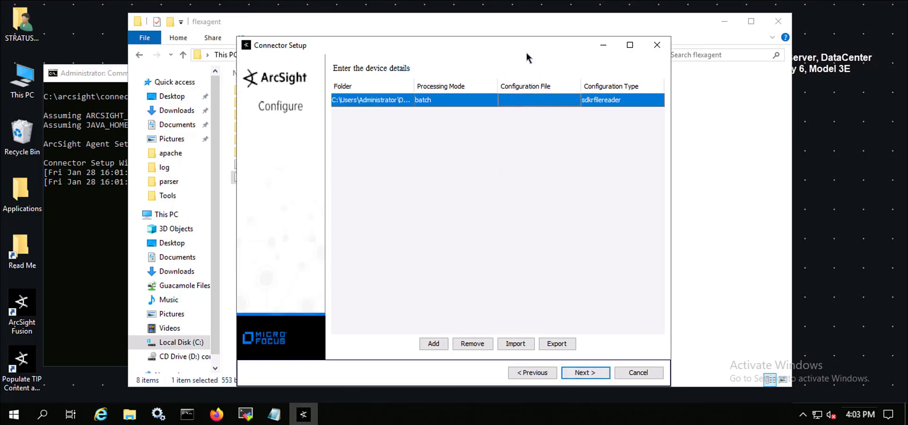
# Set the device row's Configuration File to sample-csv and its Configuration Type to sdkfilereader, and submit the device details.
pyautogui.moveTo(525, 44); pyautogui.dragTo(639, 59)
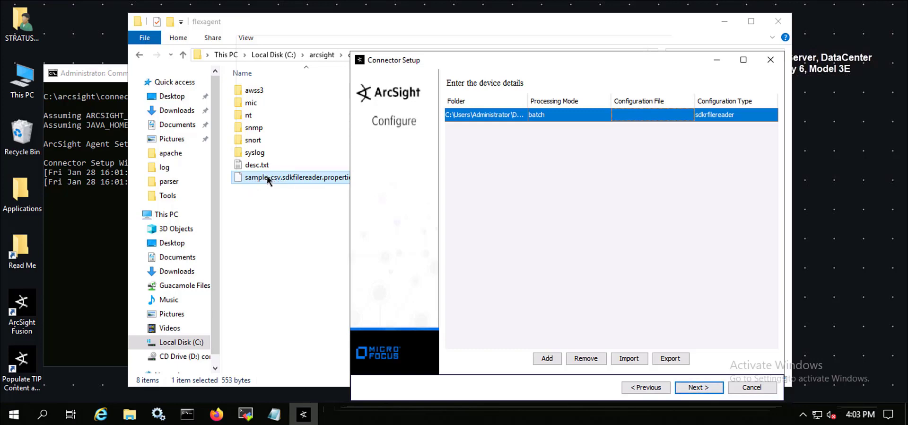
pyautogui.doubleClick(654, 115)
pyautogui.write('sample-cs')
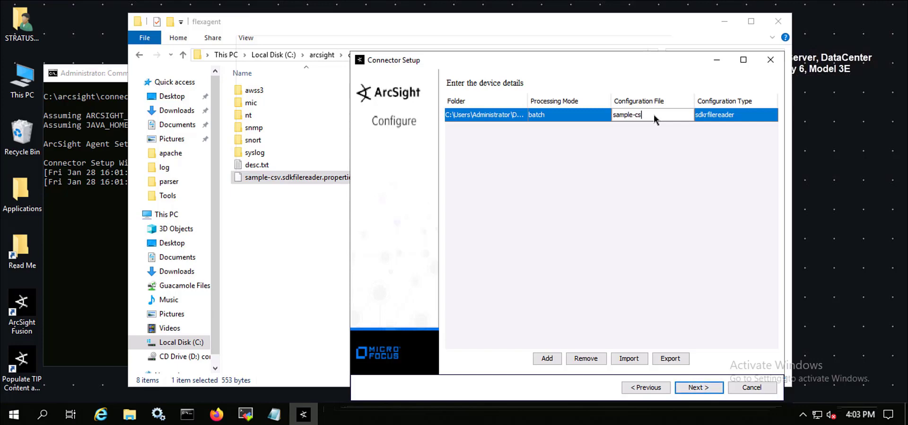
pyautogui.write('v')
pyautogui.click(710, 115)
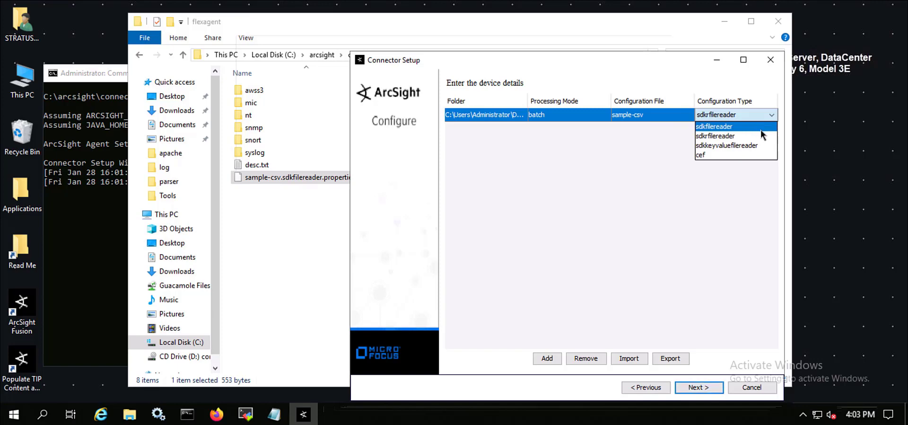
pyautogui.click(760, 129)
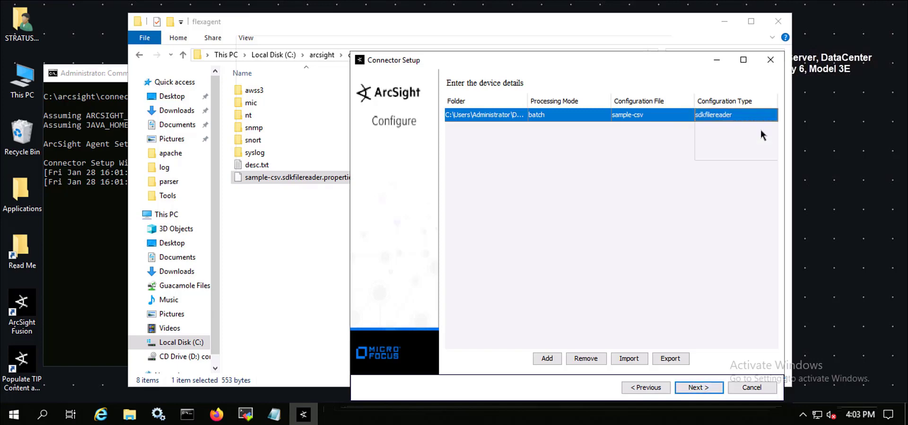
pyautogui.click(703, 388)
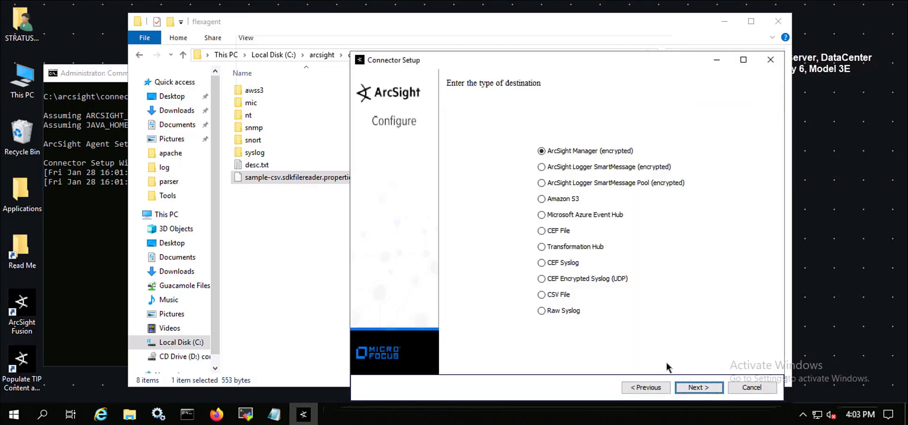
# Select CEF File as the destination type and accept the default destination parameters.
pyautogui.click(564, 232)
pyautogui.click(699, 388)
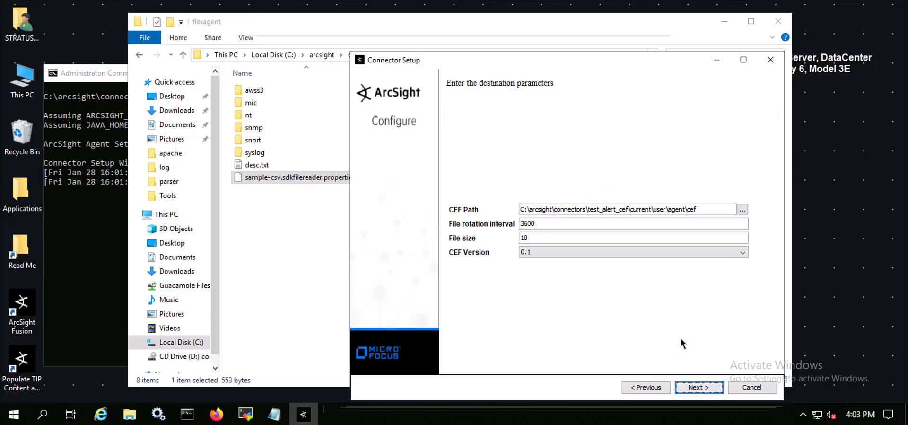
pyautogui.click(699, 387)
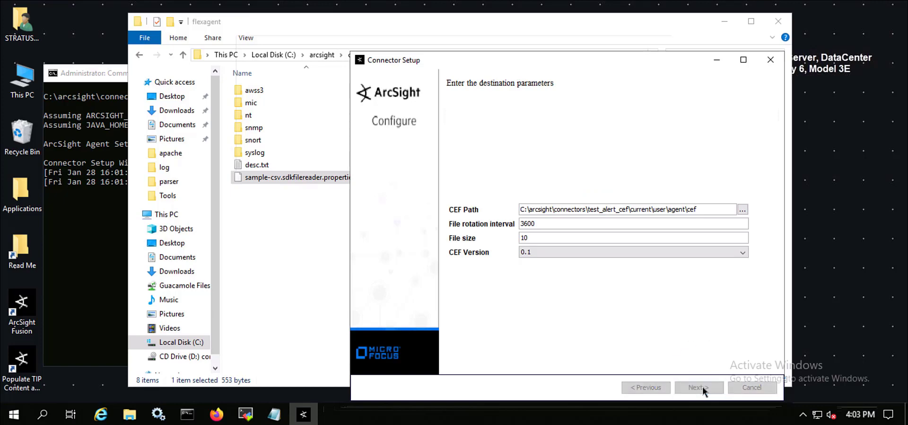
# Name the connector sample-delimited, register it with the other details left blank, and accept the connector summary.
pyautogui.click(659, 211)
pyautogui.write('sample-delimited')
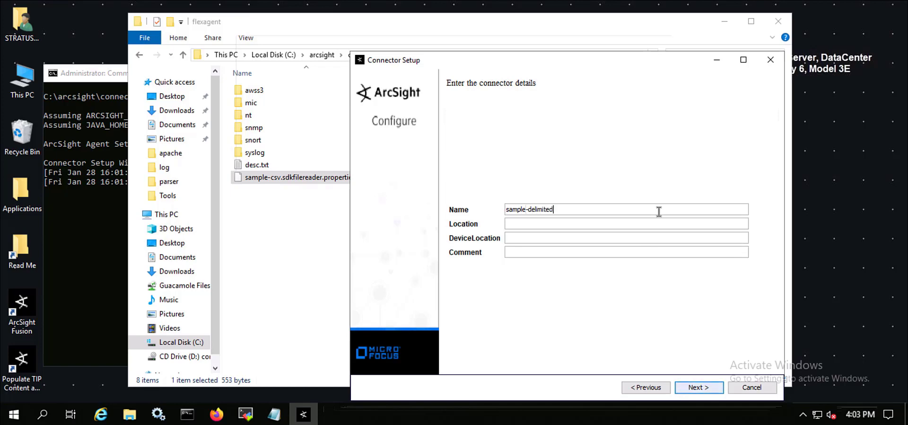
pyautogui.click(695, 387)
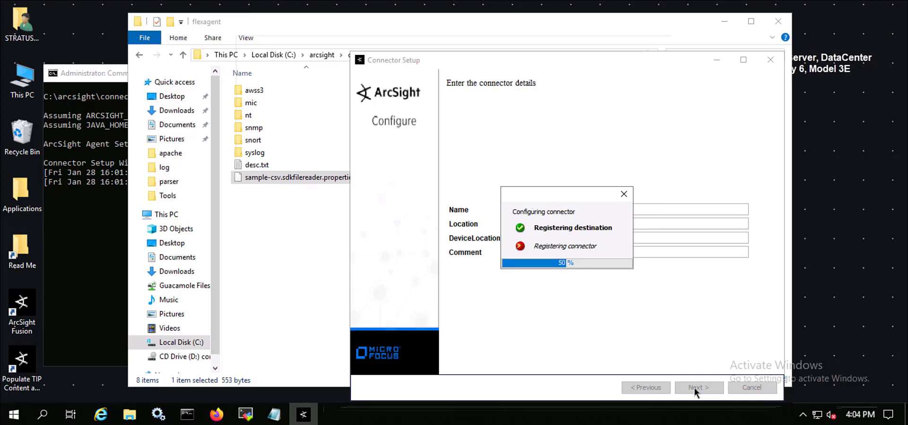
pyautogui.click(694, 387)
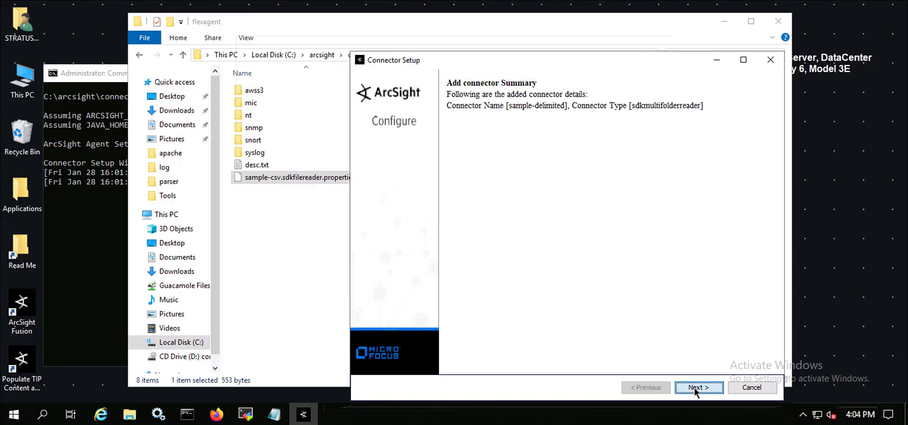
# Leave the connector as a standalone application and exit the setup wizard.
pyautogui.click(640, 239)
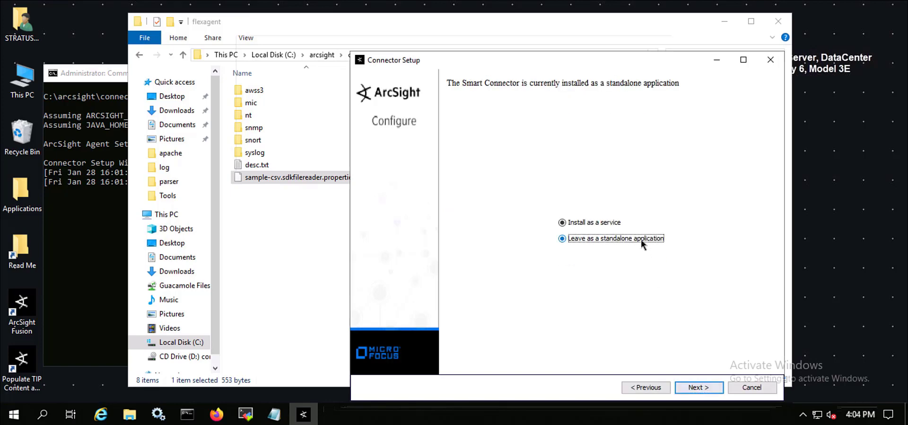
pyautogui.click(695, 388)
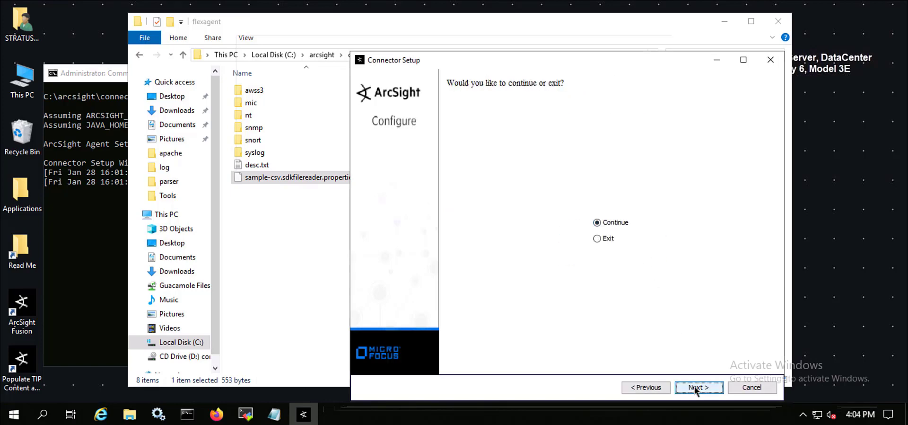
pyautogui.click(605, 238)
pyautogui.click(693, 387)
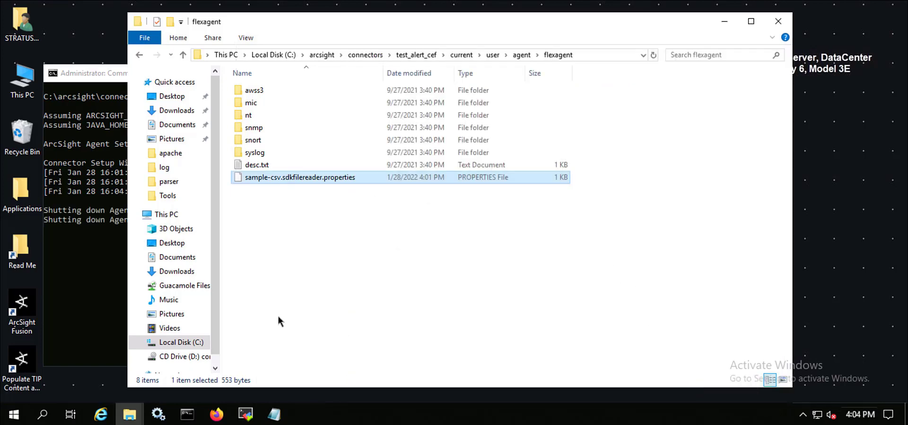
# Switch to Command Prompt and start the connector from its bin folder with arcsight.bat agents.
pyautogui.click(108, 284)
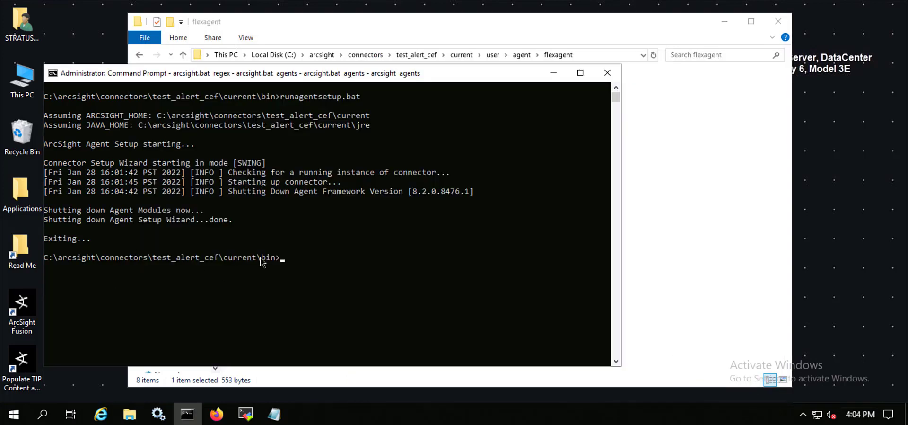
pyautogui.write('arcsight.bat agents')
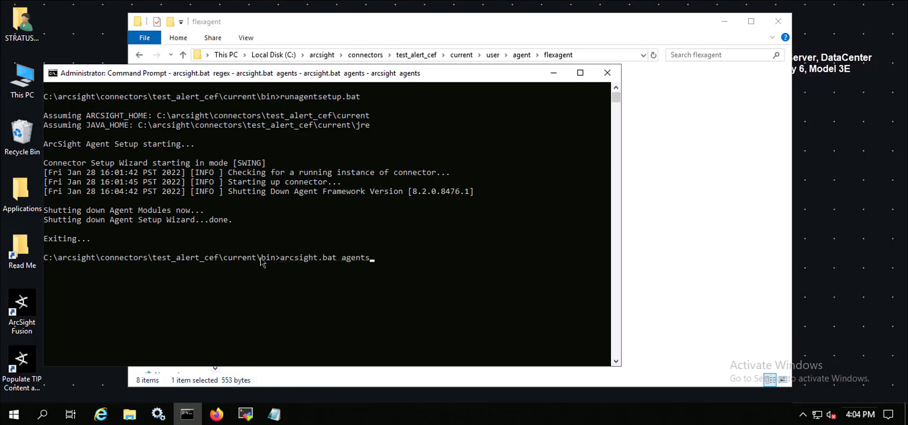
pyautogui.press('Return')
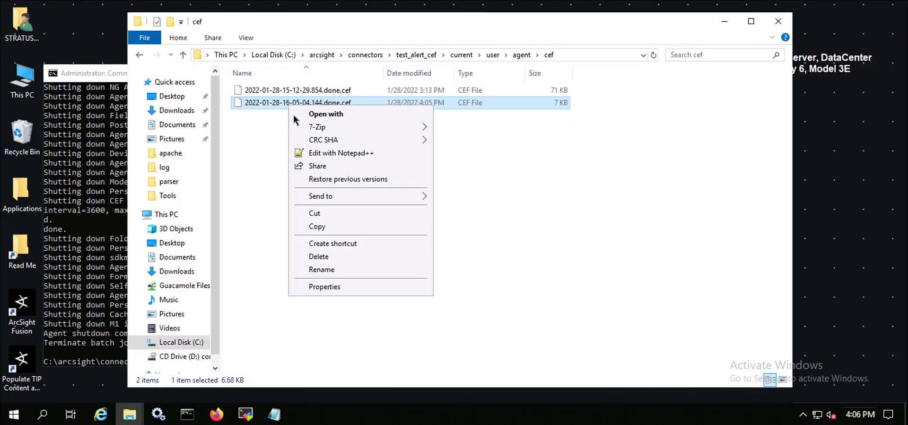
pyautogui.click(325, 159)
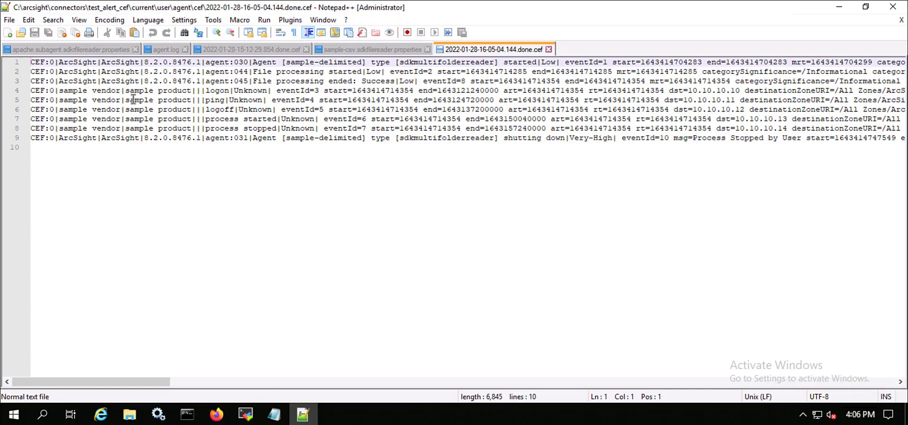
pyautogui.click(109, 89)
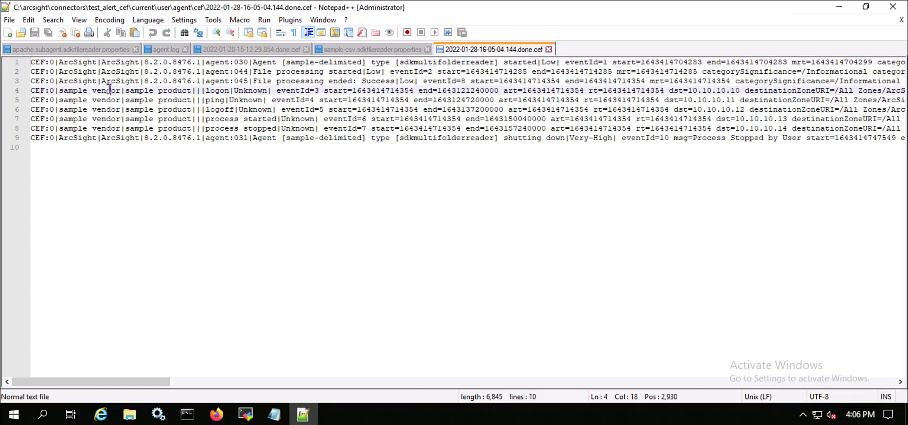
pyautogui.moveTo(109, 89); pyautogui.dragTo(247, 128)
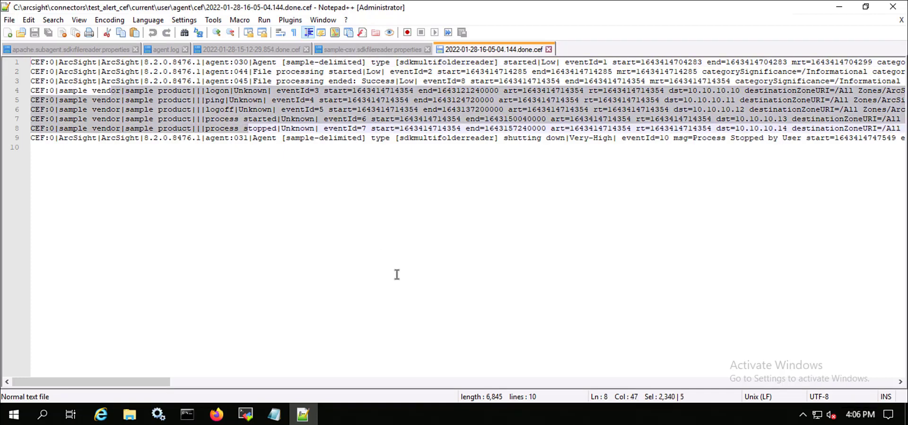